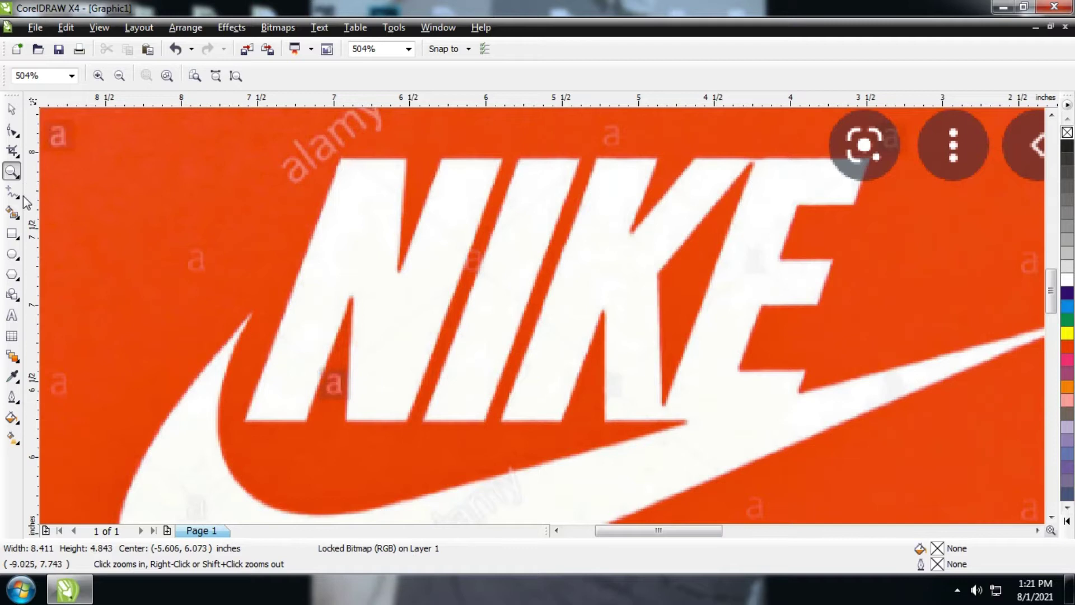
Step: Draw a straight horizontal Bezier line about 3.74 inches long across the top edge of the NIKE letters
left_click(62, 219)
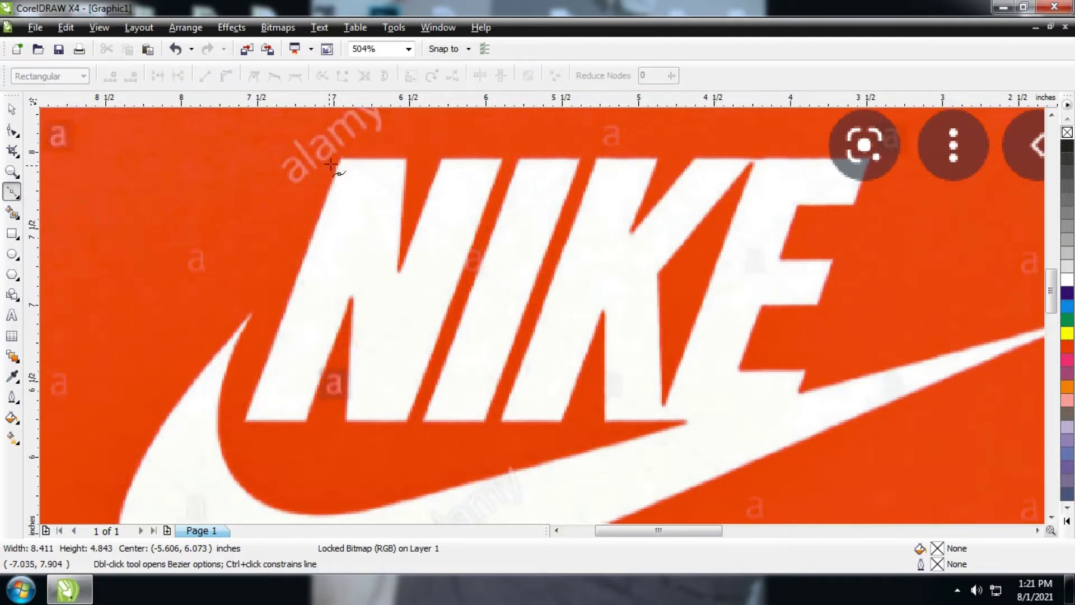
left_click(328, 161)
left_click(896, 160)
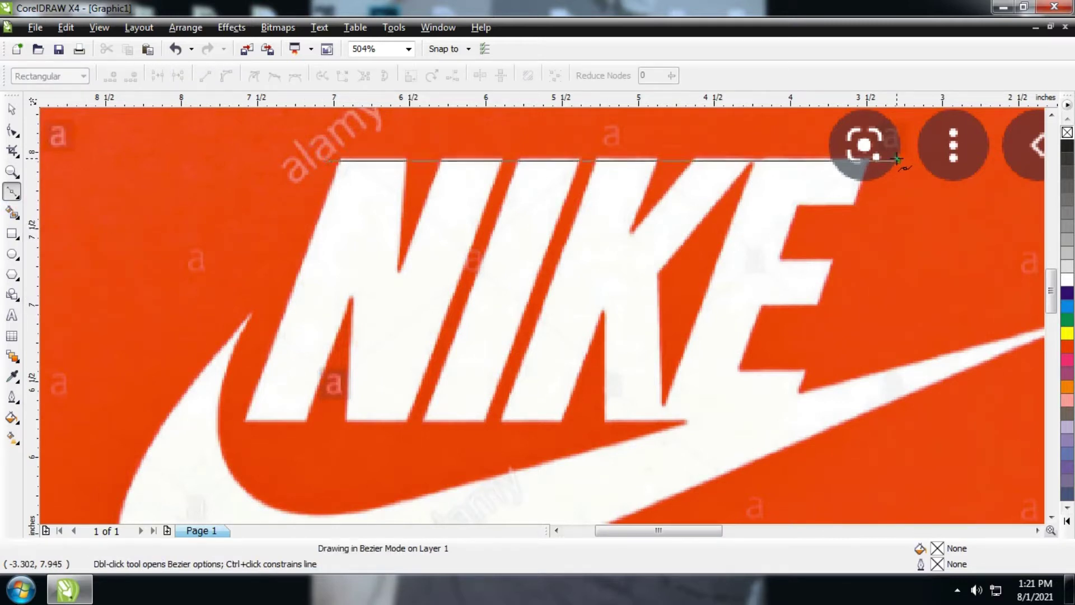
Step: Copy the top line down to the letters' baseline and reposition its ends so it starts just before the N, at about 3.74 inches long
left_click(12, 111)
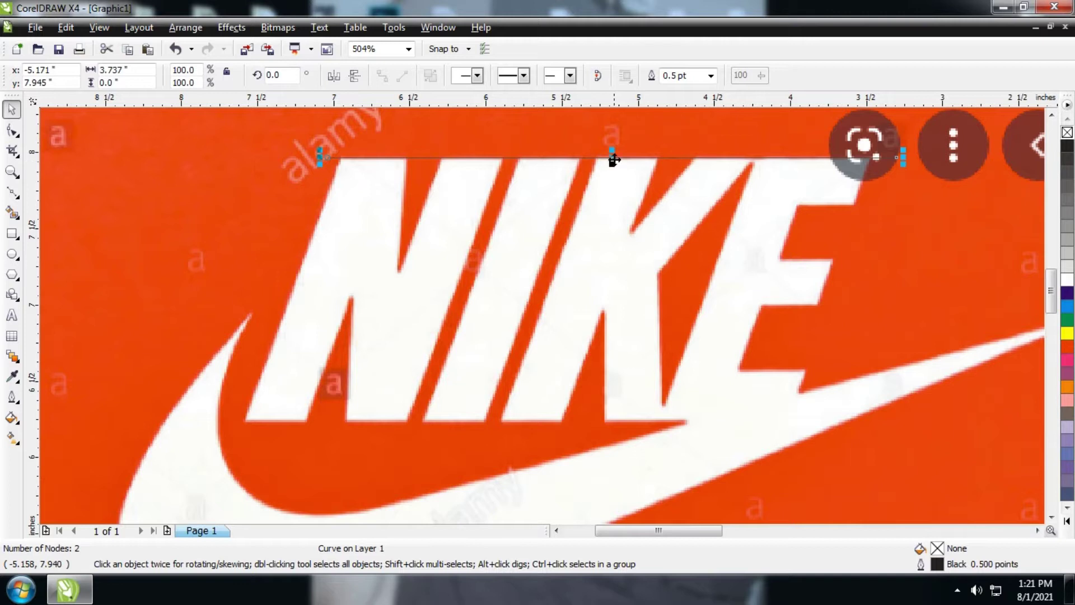
left_click_drag(614, 156, 592, 422)
left_click_drag(324, 423, 227, 423)
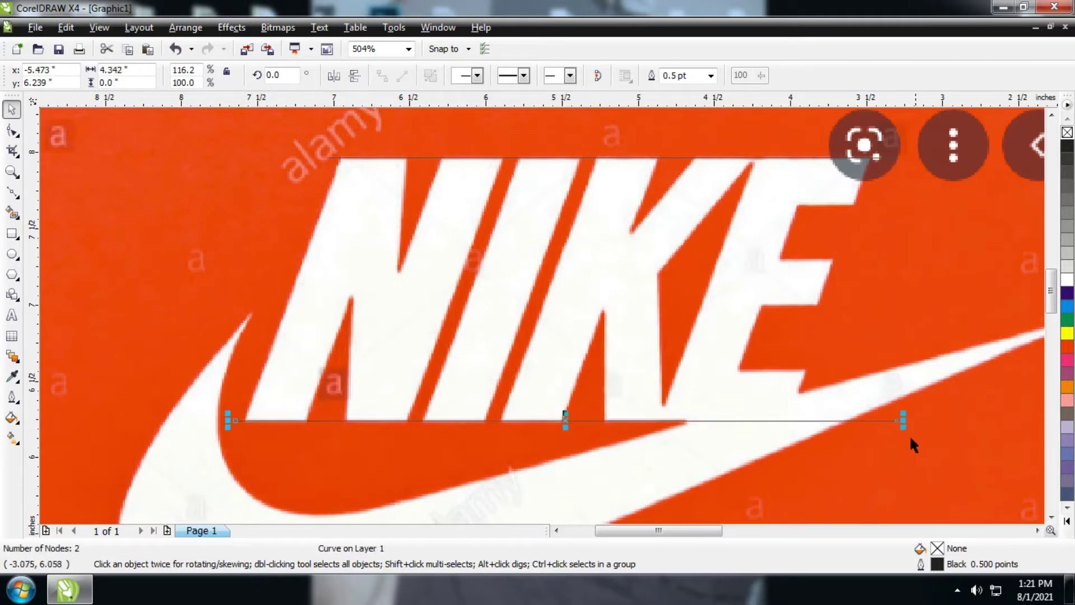
left_click_drag(903, 422, 811, 422)
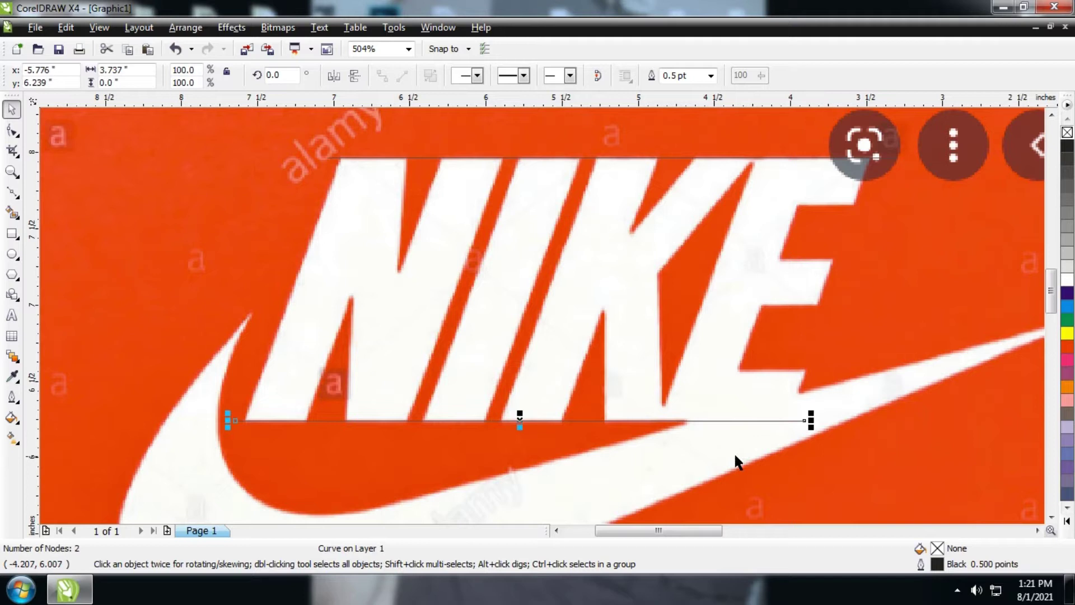
Step: Copy the baseline line to just above it, shorten that copy to about 1.15 inches, and place shorter copies along the edges of the E's arms
left_click_drag(515, 424, 528, 403)
left_click_drag(232, 404, 621, 421)
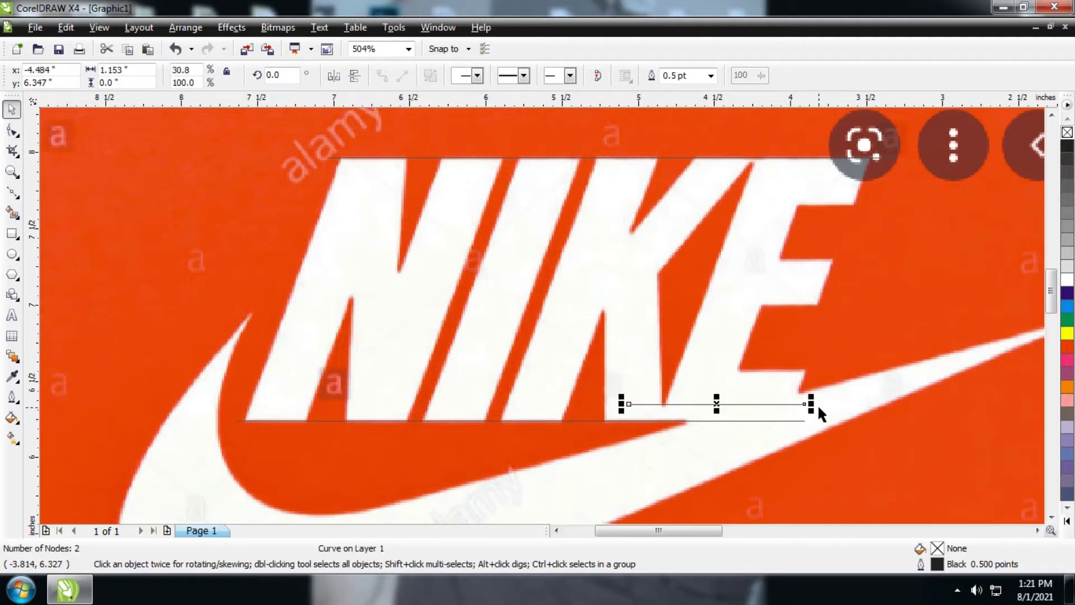
left_click_drag(717, 404, 789, 371)
right_click(790, 371)
left_click_drag(884, 371, 844, 370)
left_click_drag(770, 374, 336, 247)
right_click(796, 259)
Step: Copy a short horizontal line over the N and reshape its end nodes to follow the letter's slanted outer left edge
right_click(335, 247)
left_click(11, 130)
left_click_drag(407, 250, 357, 146)
left_click_drag(267, 248, 236, 443)
left_click_drag(357, 145, 350, 142)
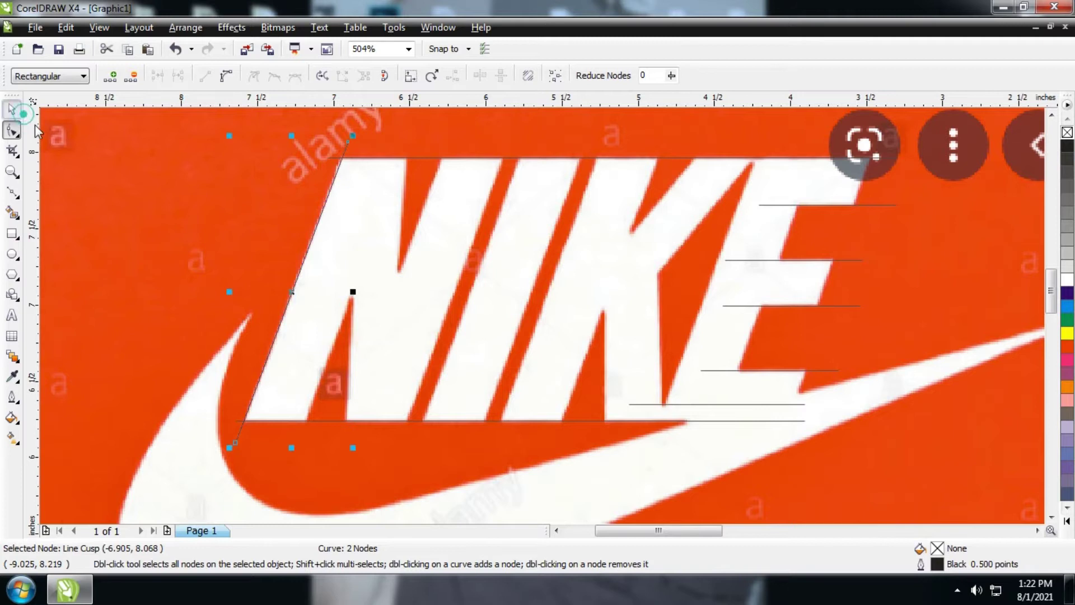
Step: Copy the slanted line onto the inner edge of the N's left leg and shorten its upper end to stop inside the letter
left_click(21, 113)
left_click_drag(295, 299, 356, 305)
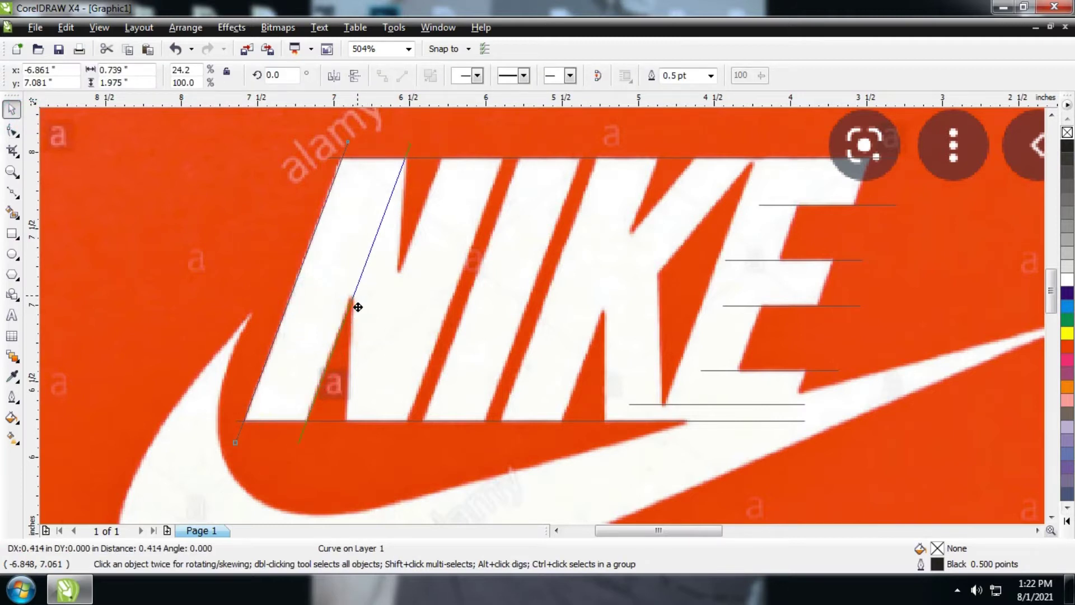
left_click_drag(412, 138, 390, 197)
left_click(425, 228)
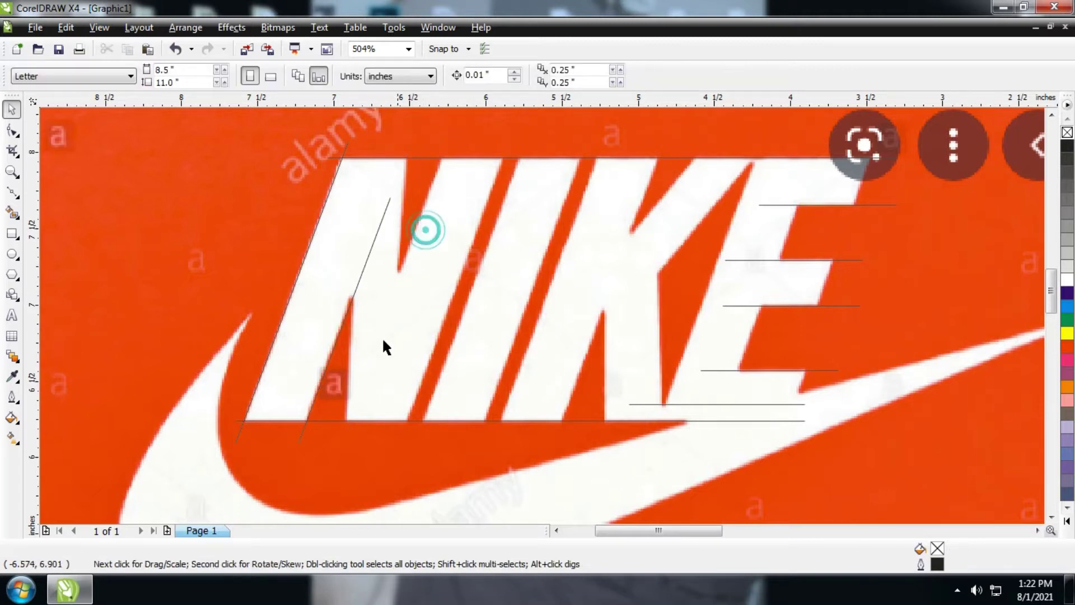
Step: Copy the N's outer slanted line onto the inner edge of its right stem and shorten the copy's lower end inside the letter
left_click(340, 333)
left_click(312, 235)
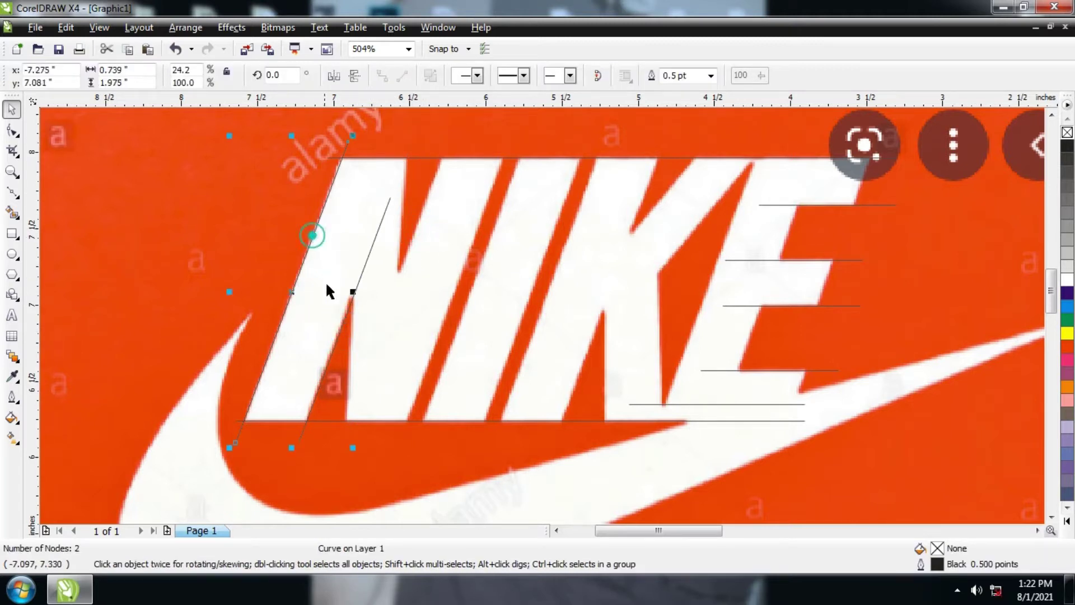
left_click_drag(293, 295, 392, 299)
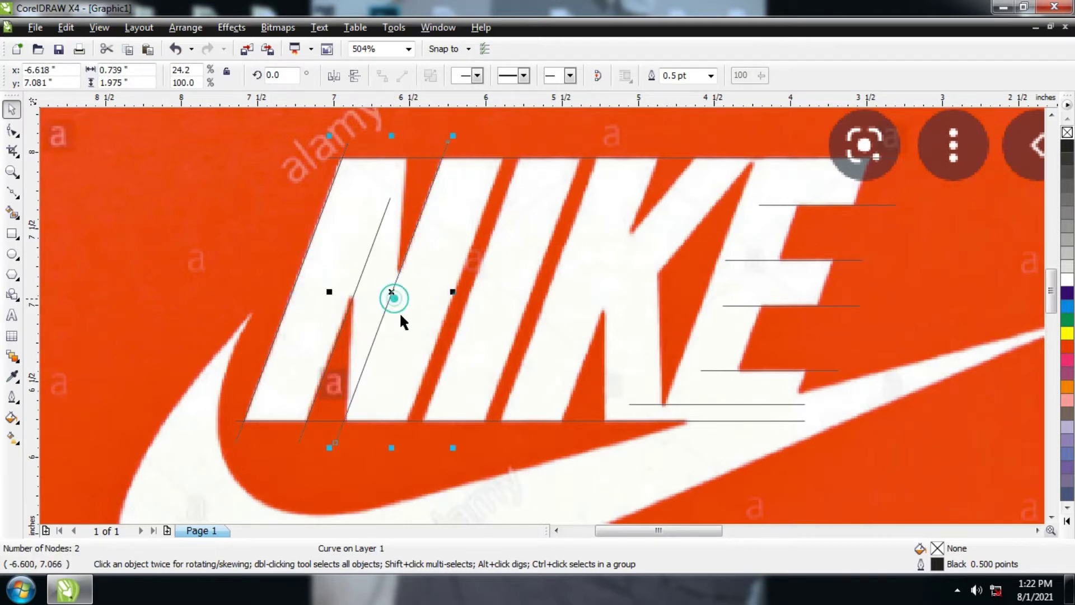
left_click_drag(331, 446, 363, 362)
Step: Copy the slanted line to the N's outer right edge, extend it below the baseline, and duplicate it along the slanted edges of the I, K and E
left_click_drag(409, 252, 468, 263)
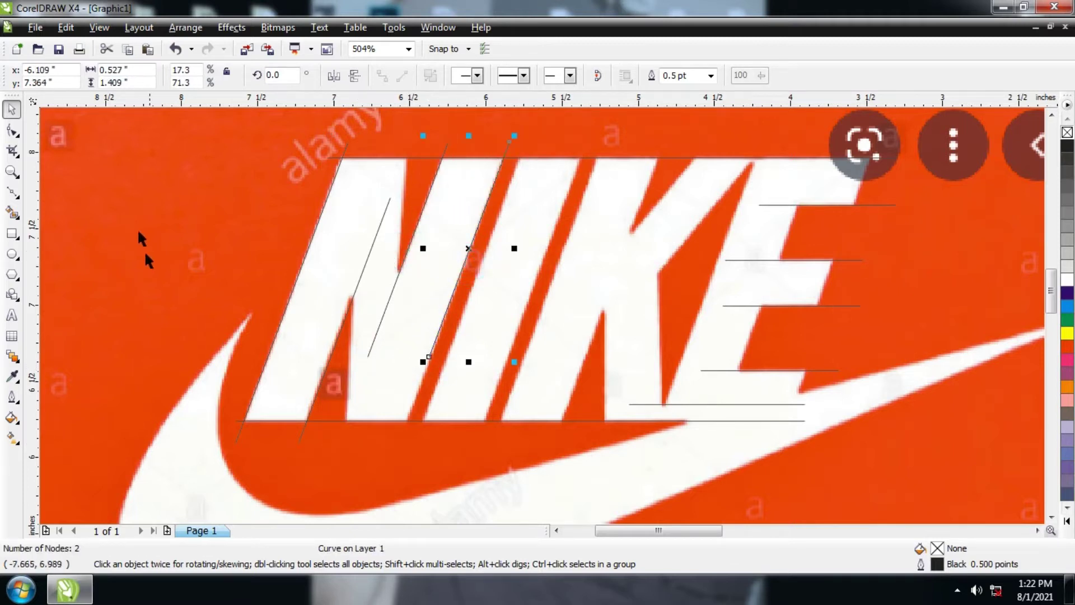
left_click(12, 133)
left_click_drag(429, 357, 395, 448)
left_click(12, 109)
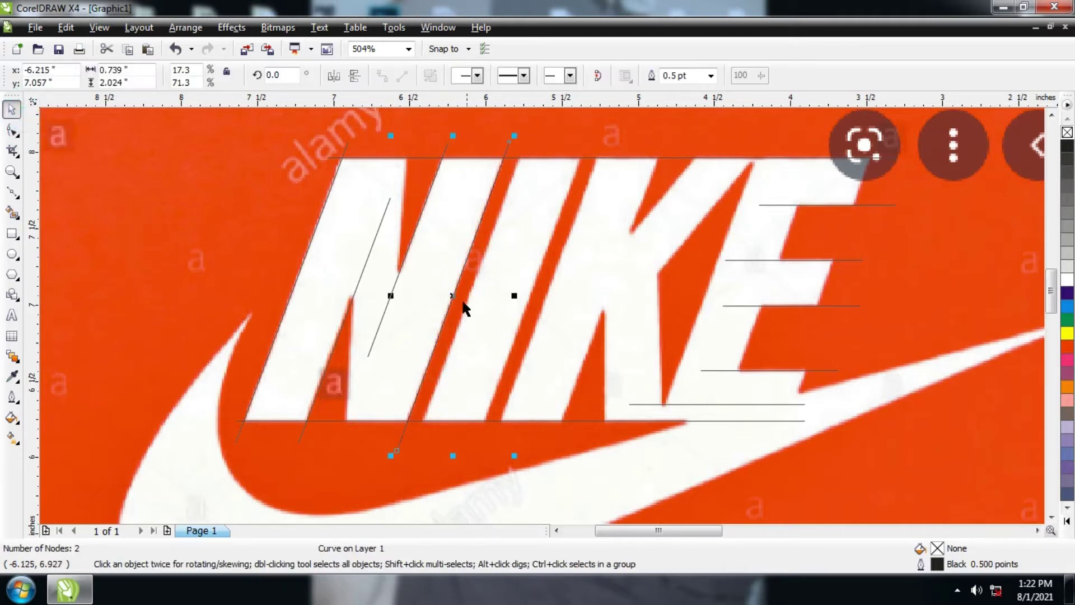
left_click_drag(451, 297, 702, 306)
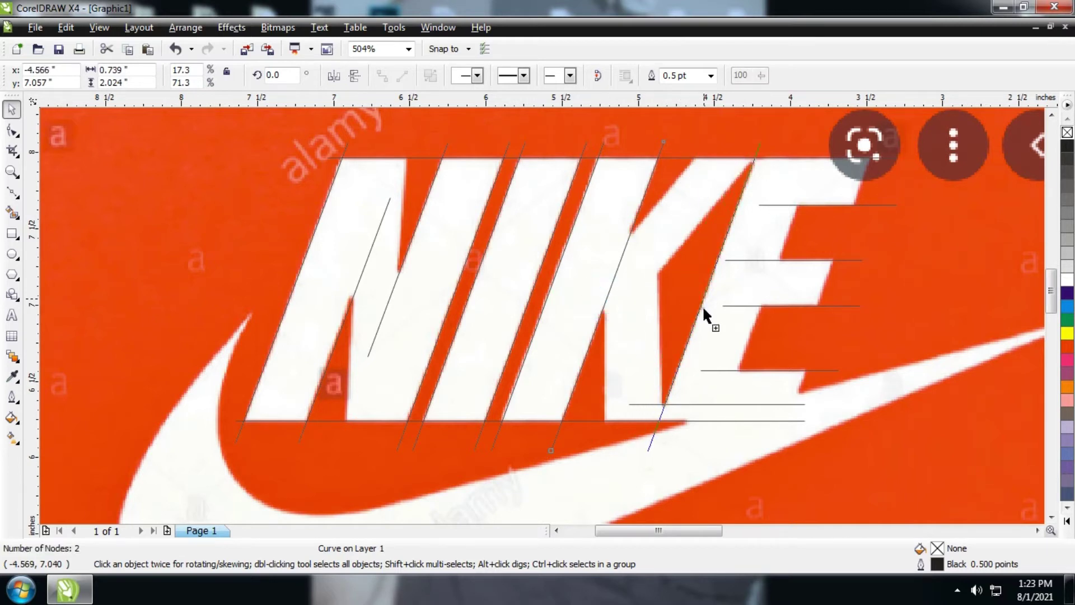
Step: Copy a horizontal line to the E's top edge and a slanted line to its outer right edge, shortening the slanted one to the E's foot
left_click(806, 205)
left_click_drag(825, 205, 766, 163)
left_click(722, 249)
left_click_drag(719, 255, 846, 291)
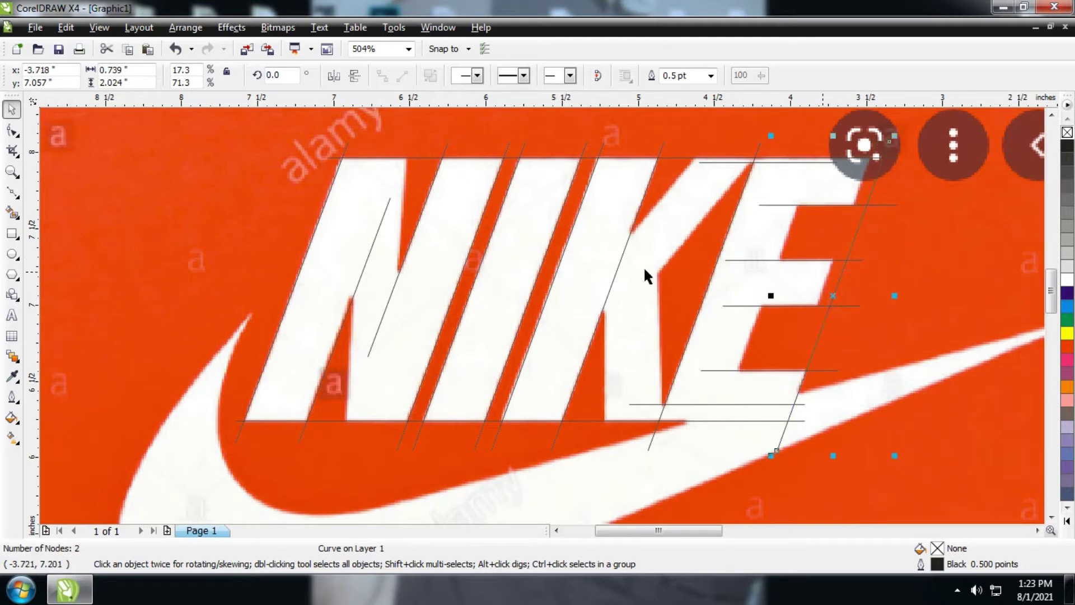
left_click(12, 131)
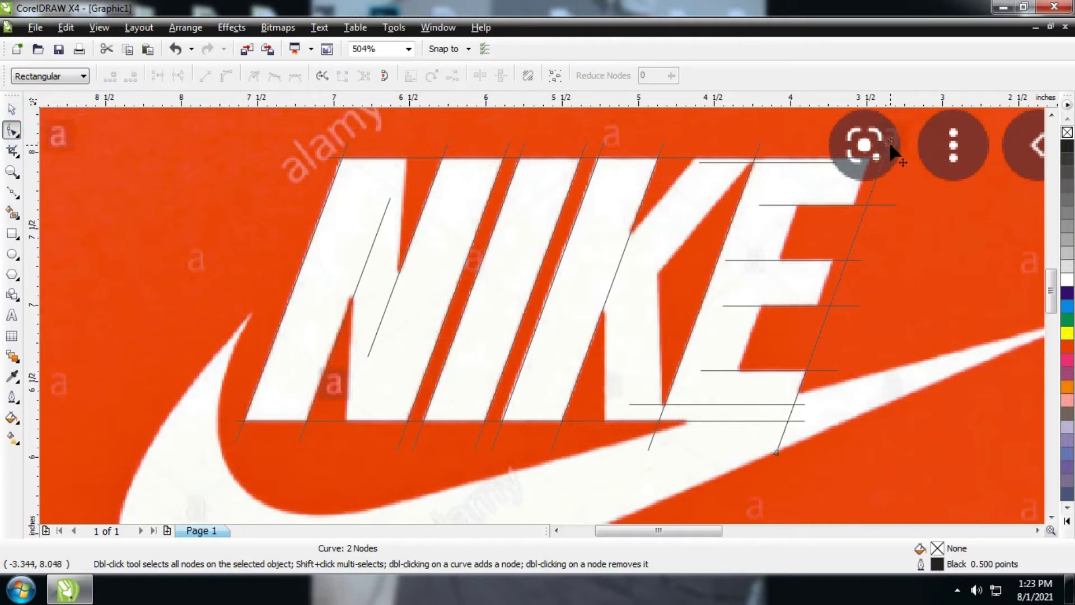
left_click_drag(777, 449, 795, 398)
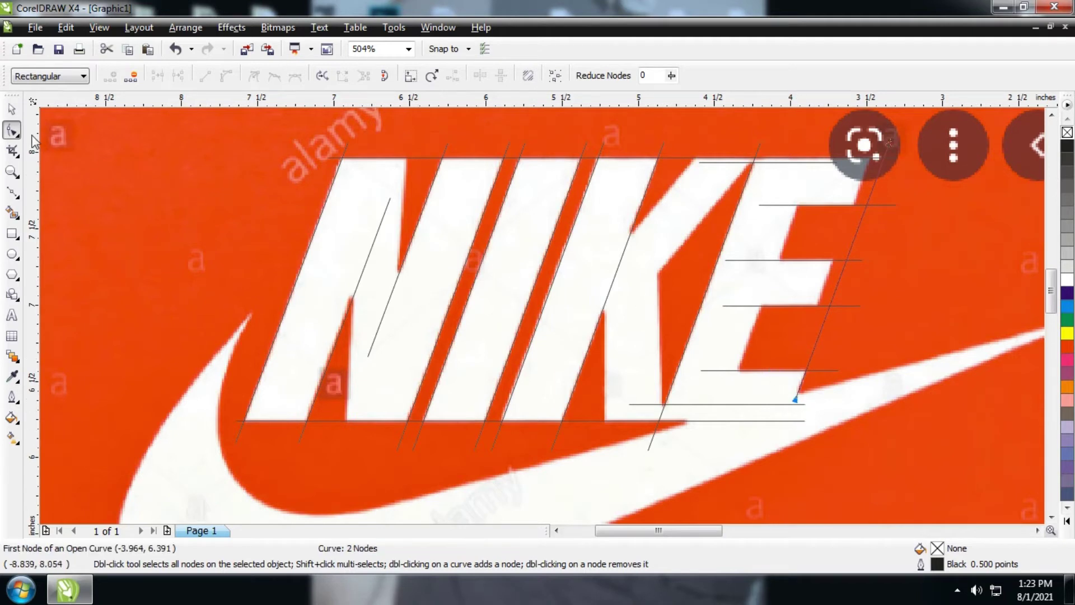
Step: Copy the E's slanted line to its middle arm's end and the stem's inner edge, shortening the stem copy at both ends to about 1.42 inches high
left_click(12, 109)
left_click_drag(838, 268, 772, 280)
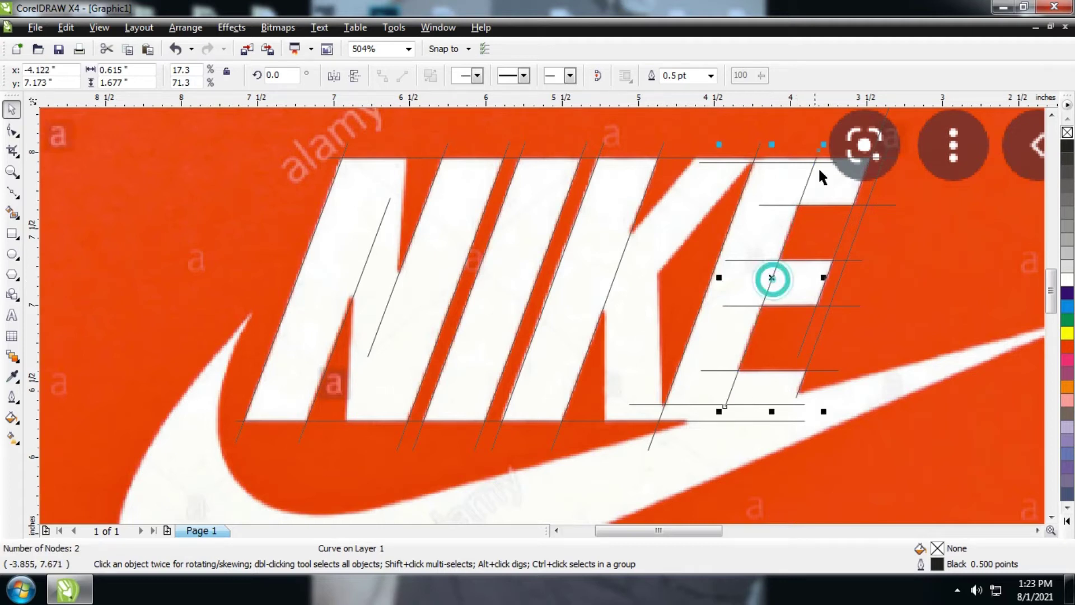
left_click_drag(825, 152, 816, 166)
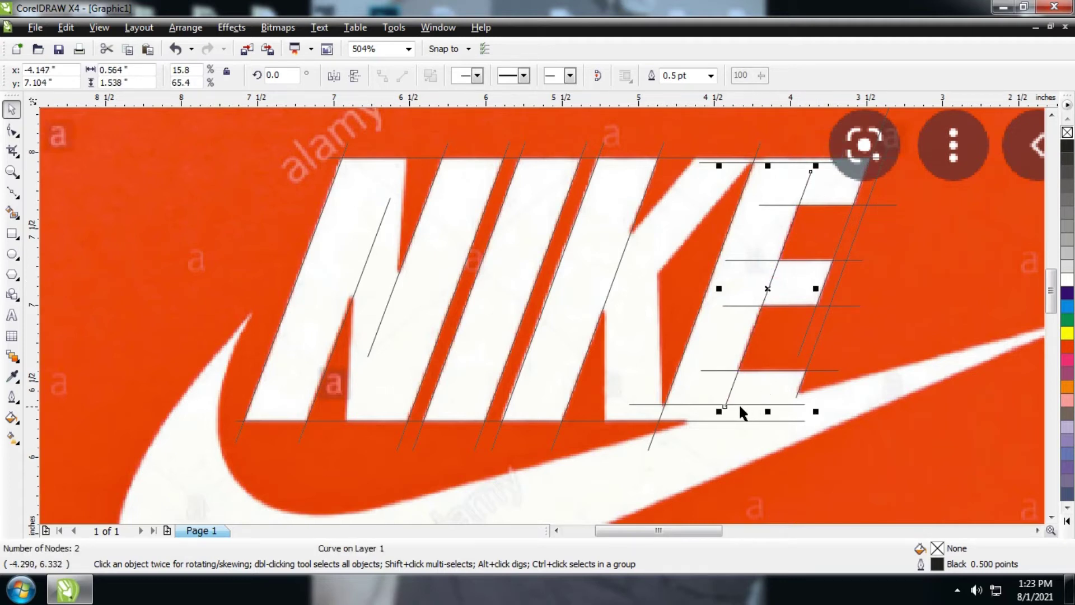
left_click_drag(718, 412, 725, 393)
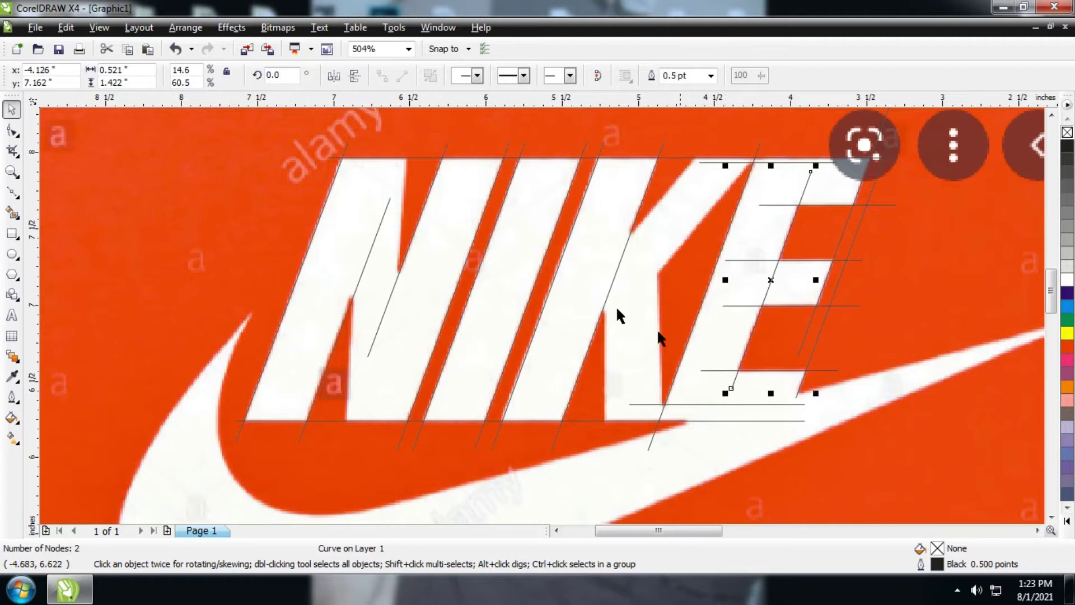
left_click(242, 248)
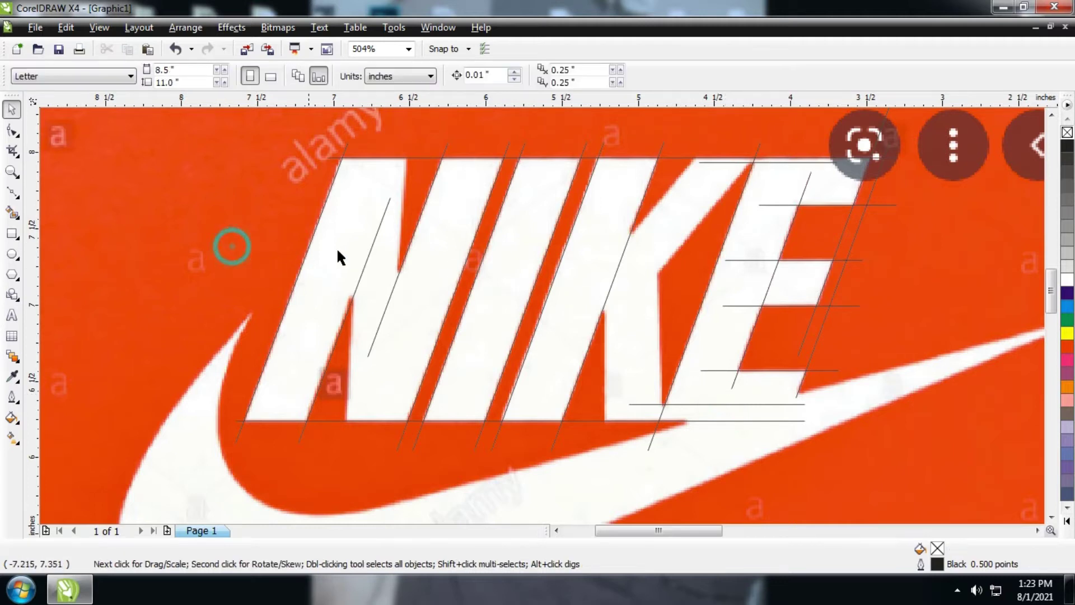
Step: Fit a copied line to the steep edge of the N's lower notch by moving its end nodes, and copy it to the upper notch
left_click(370, 246)
left_click_drag(355, 295, 361, 338)
left_click(12, 131)
left_click_drag(397, 240, 359, 275)
left_click_drag(303, 486, 343, 451)
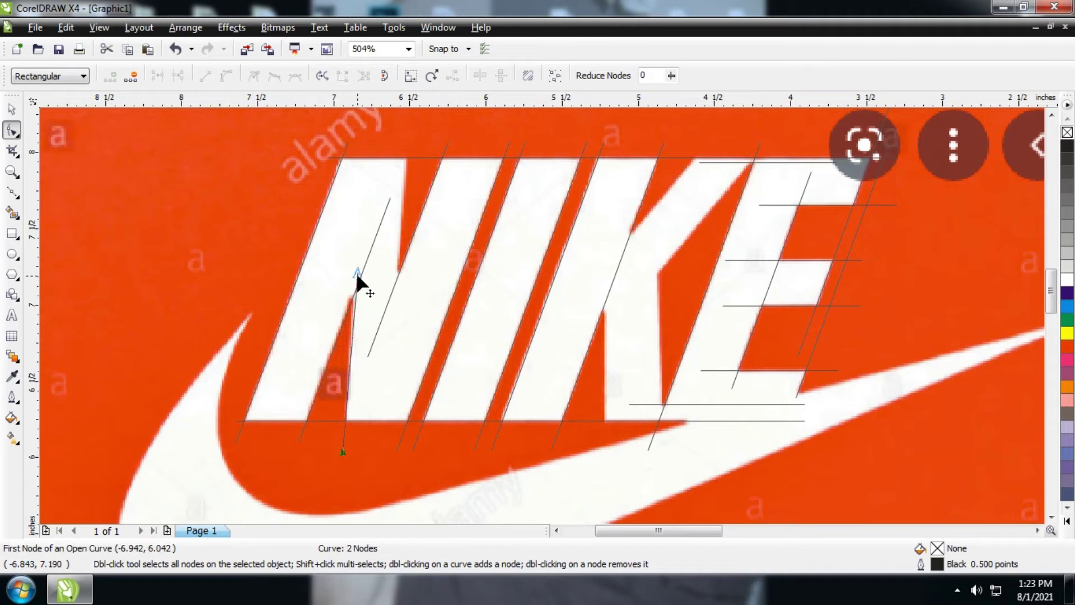
left_click_drag(357, 274, 353, 272)
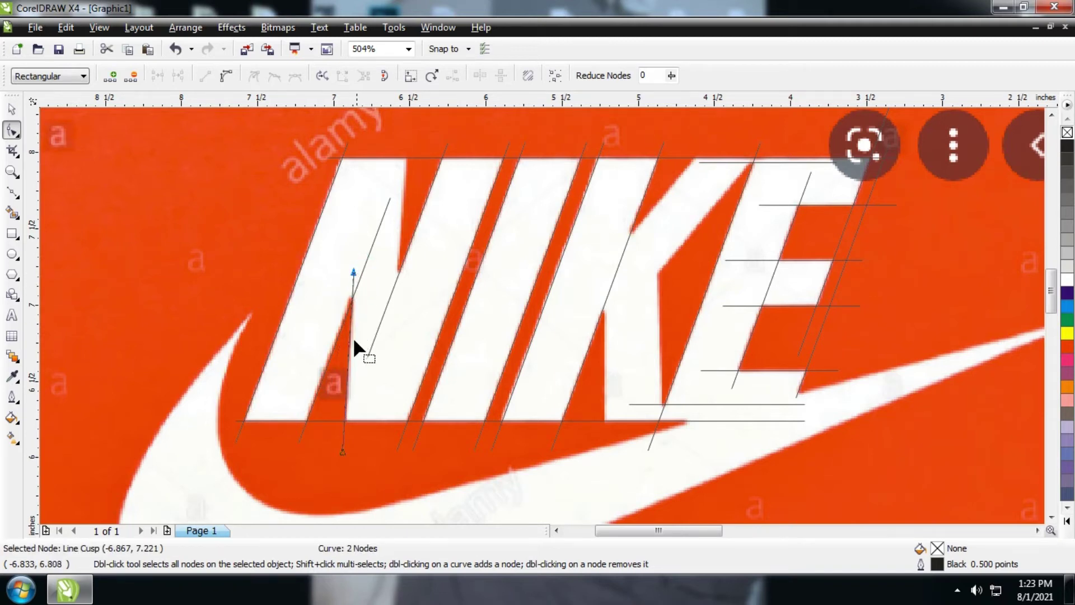
left_click(11, 109)
left_click_drag(349, 359, 399, 212)
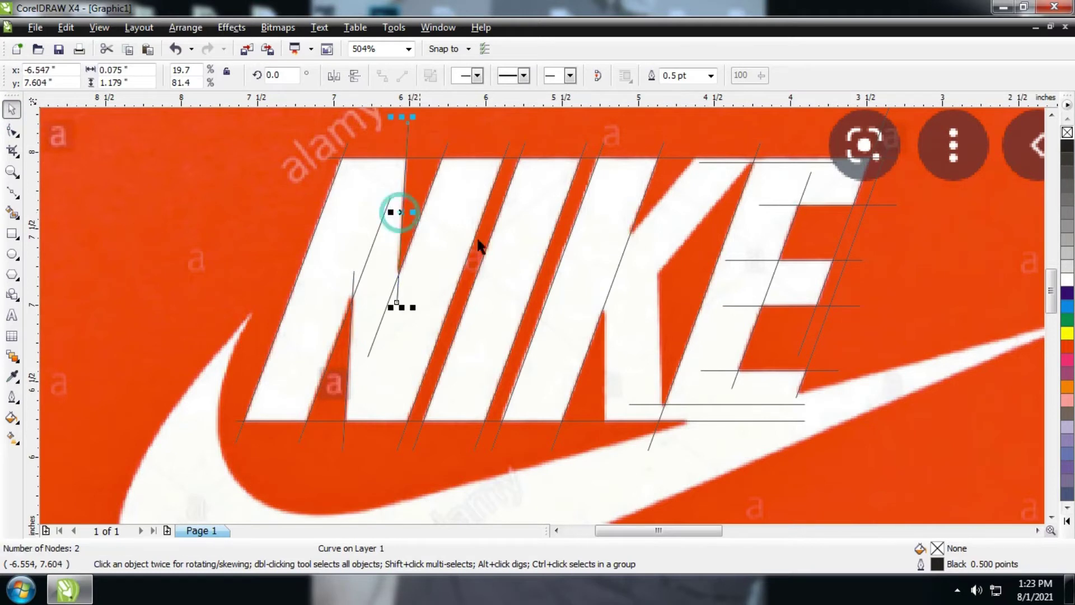
Step: Fill the enclosed N and I shapes with orange using Smart Fill
left_click(10, 214)
left_click(332, 266)
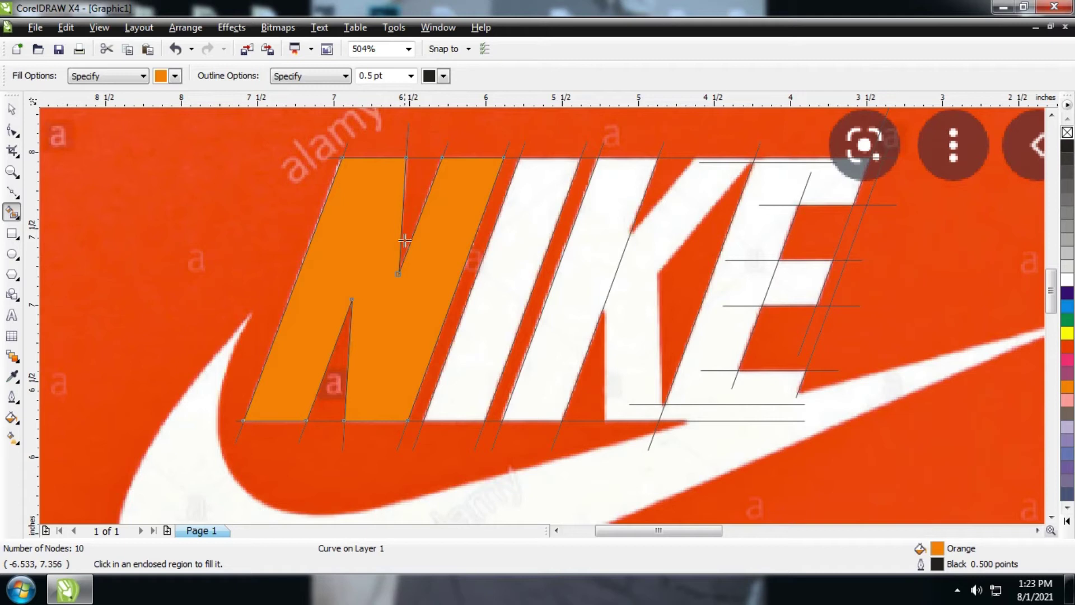
left_click(11, 110)
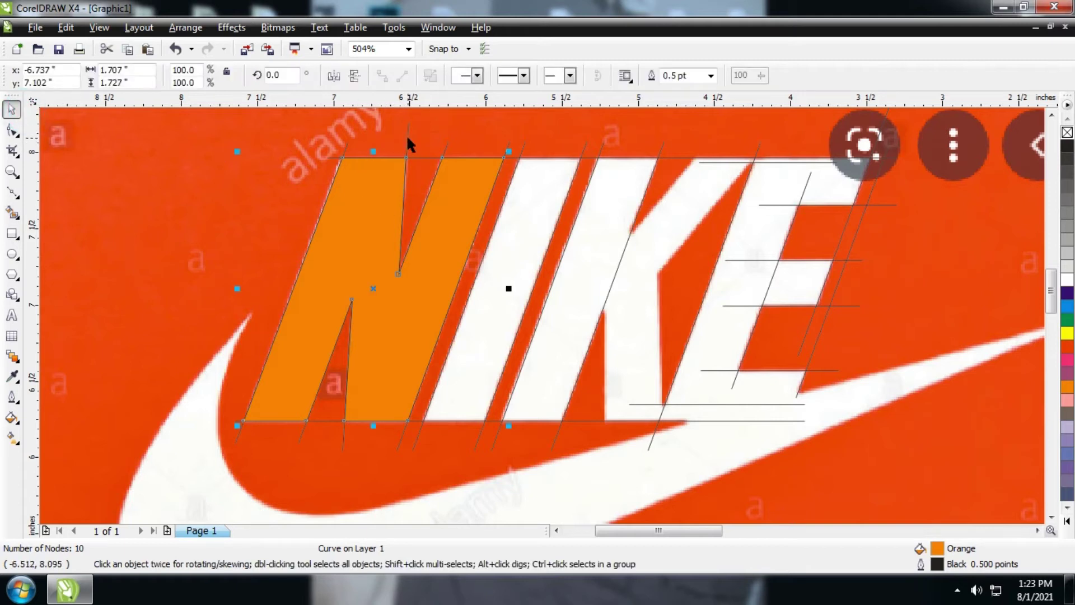
left_click(405, 135)
left_click(11, 213)
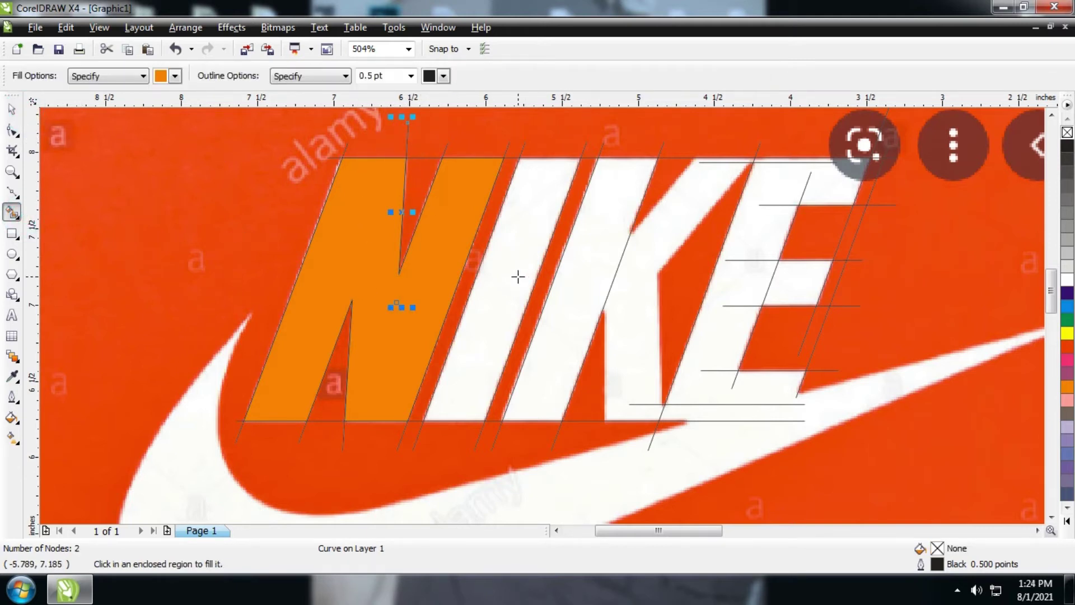
left_click(517, 275)
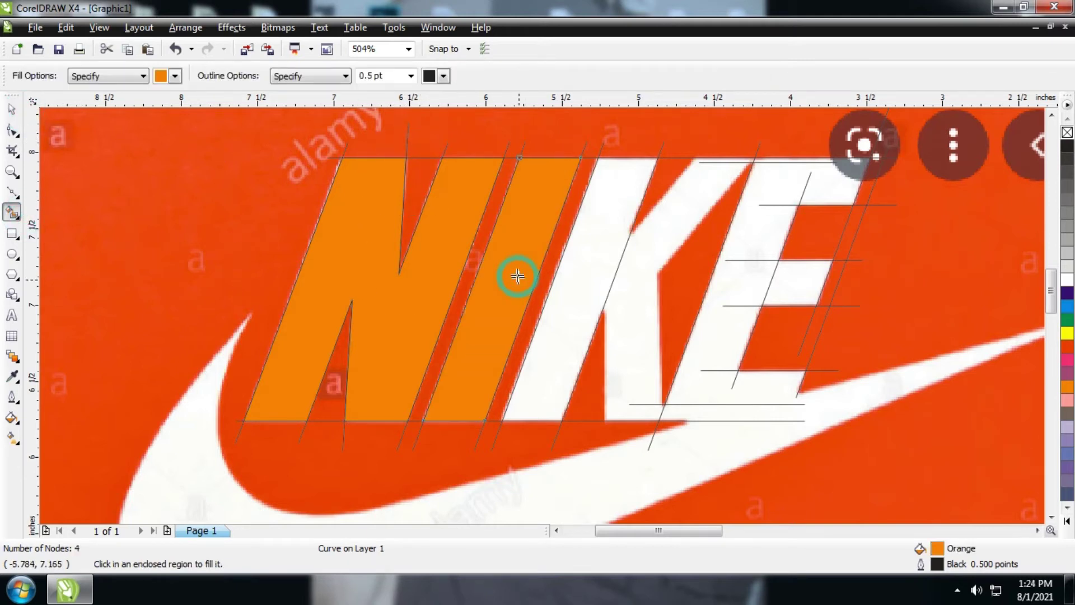
Step: Copy the steep line from the N's upper notch to the K's lower notch and move its end nodes to match the near-vertical edge
left_click(11, 109)
left_click(405, 133)
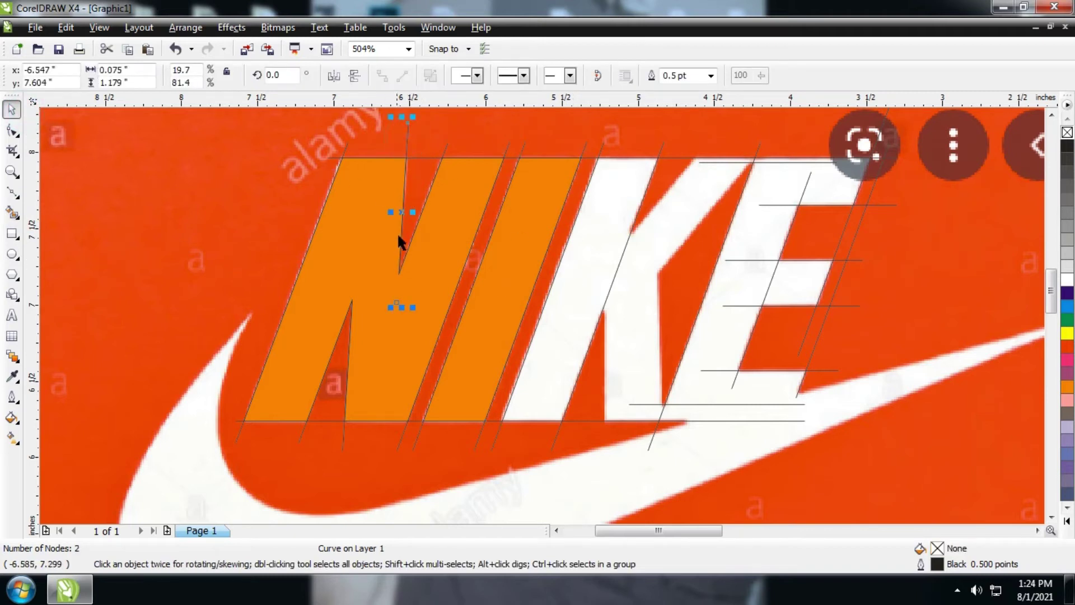
left_click_drag(403, 215, 608, 348)
left_click(12, 130)
left_click_drag(613, 255, 605, 276)
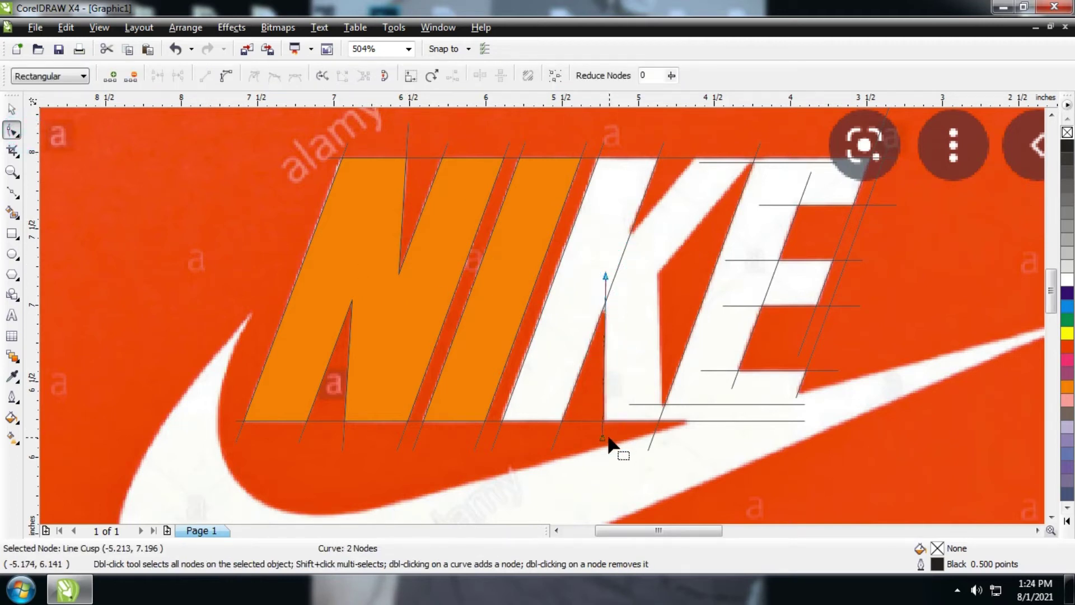
left_click_drag(604, 438, 606, 438)
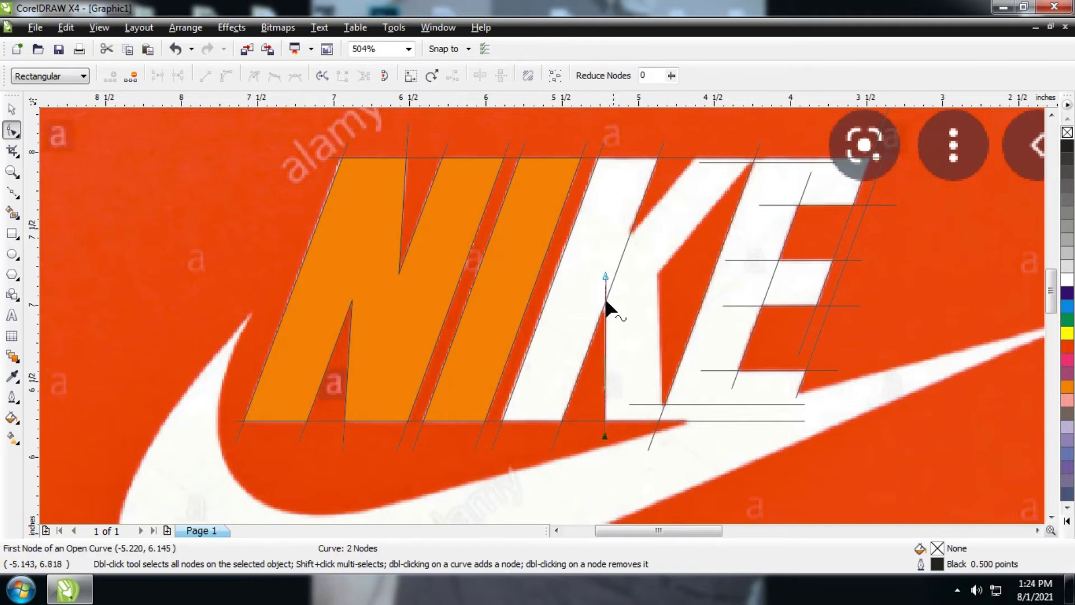
Step: Copy the K's near-vertical line to the right edge of its lower leg and adjust both ends to fit the edge
left_click(17, 107)
left_click_drag(604, 358, 661, 334)
left_click(13, 130)
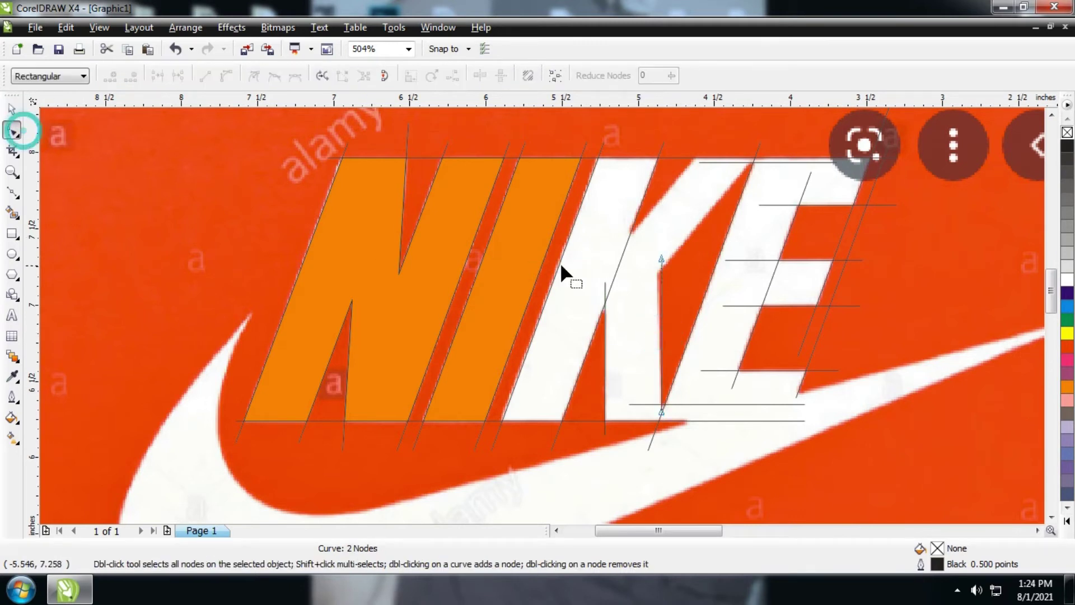
left_click_drag(662, 258, 657, 256)
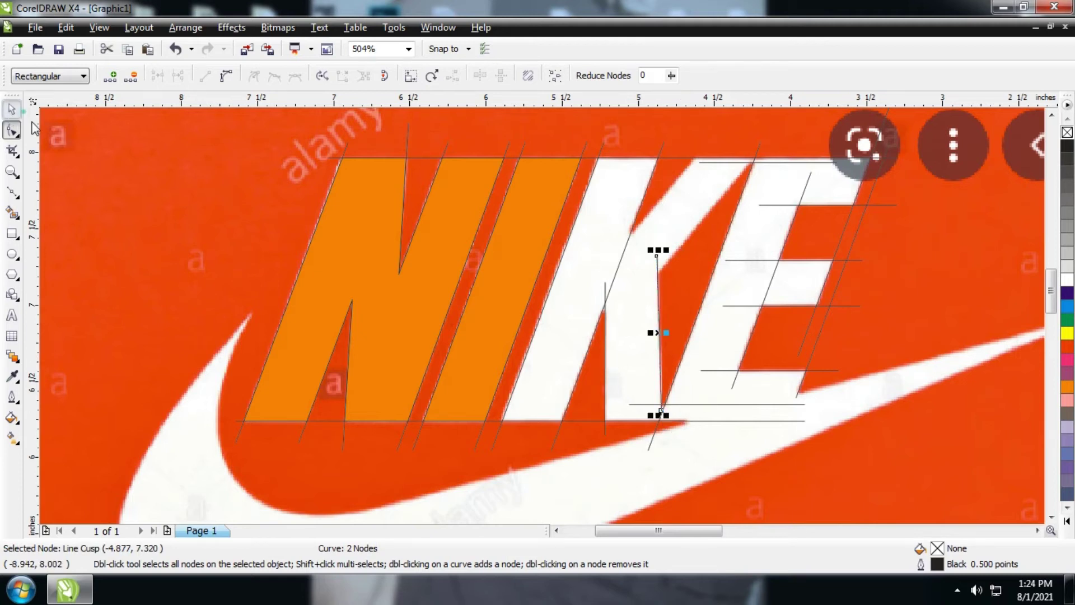
left_click(11, 110)
key("Escape")
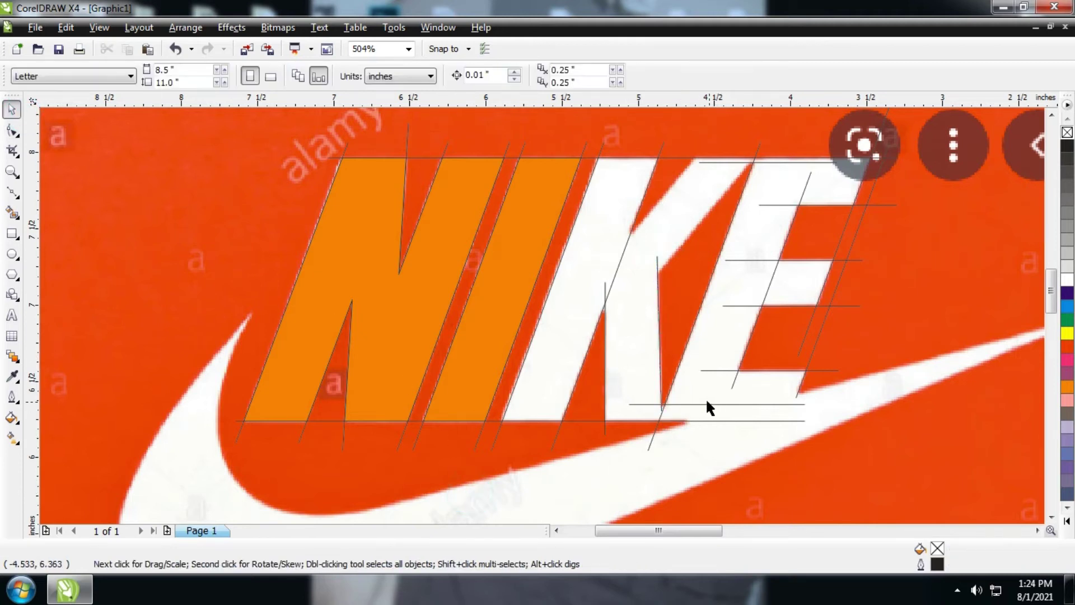
left_click(660, 370)
left_click_drag(660, 418, 660, 412)
left_click(640, 408)
Step: Copy the K's leg line to its upper arm and move the end nodes to follow the arm's upper diagonal edge
left_click(659, 313)
left_click_drag(655, 333, 625, 223)
left_click(11, 131)
left_click_drag(627, 147, 699, 143)
left_click_drag(630, 297, 614, 249)
left_click_drag(700, 144, 706, 150)
left_click(615, 252)
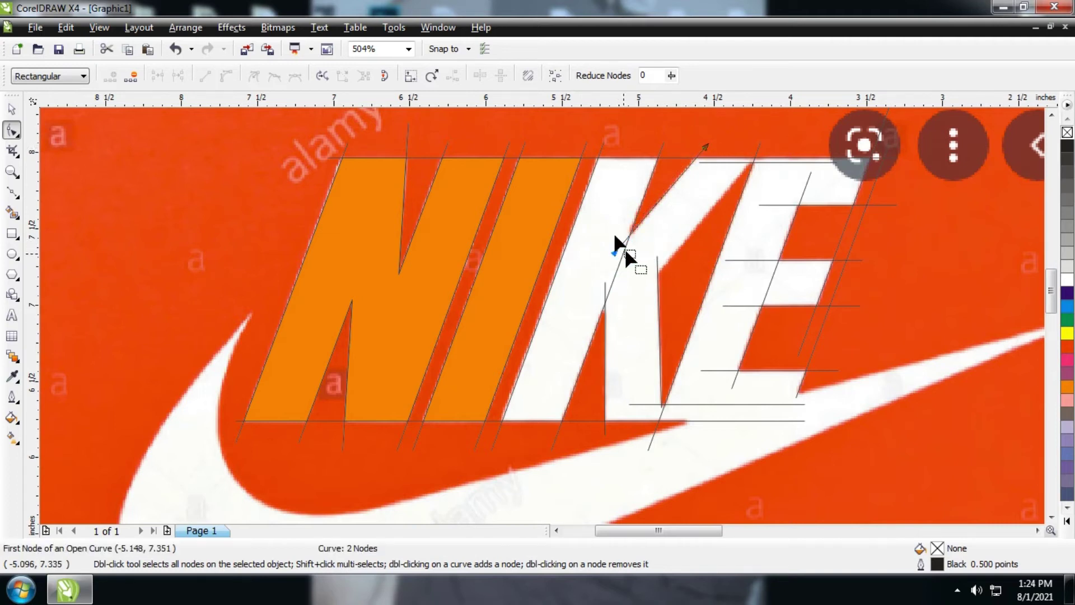
Step: Copy the line on the K's upper arm edge to the arm's lower diagonal edge and scale it to fit
key("space")
left_click_drag(660, 201, 693, 234)
left_click_drag(745, 177, 761, 157)
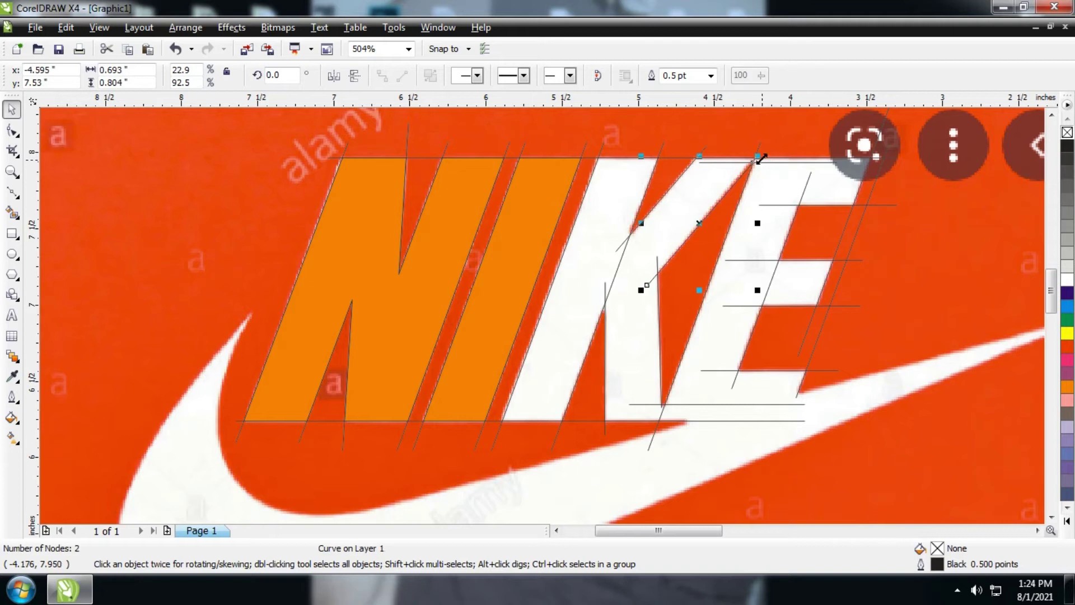
key("Escape")
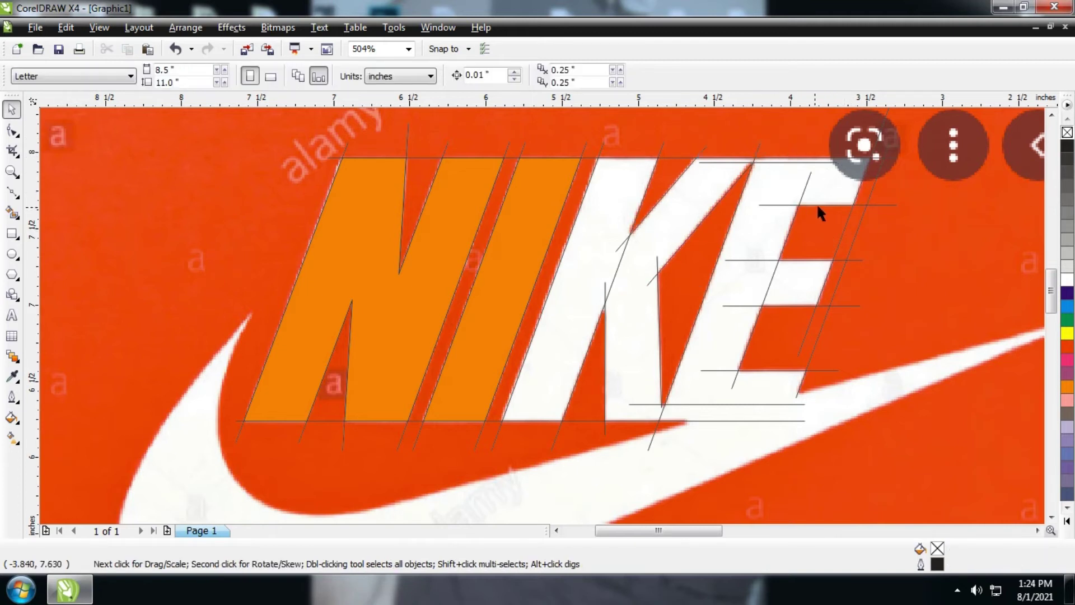
Step: Fill the K's slanted stem with orange using Smart Fill and undo the overflowing fill of its arm and leg
left_click(12, 213)
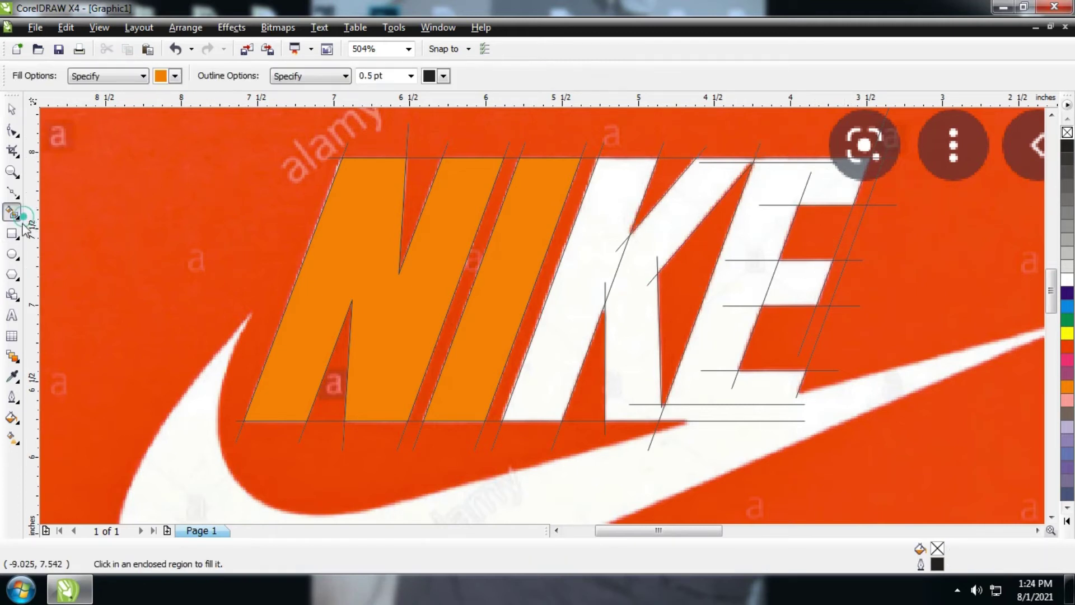
left_click(571, 315)
left_click(622, 322)
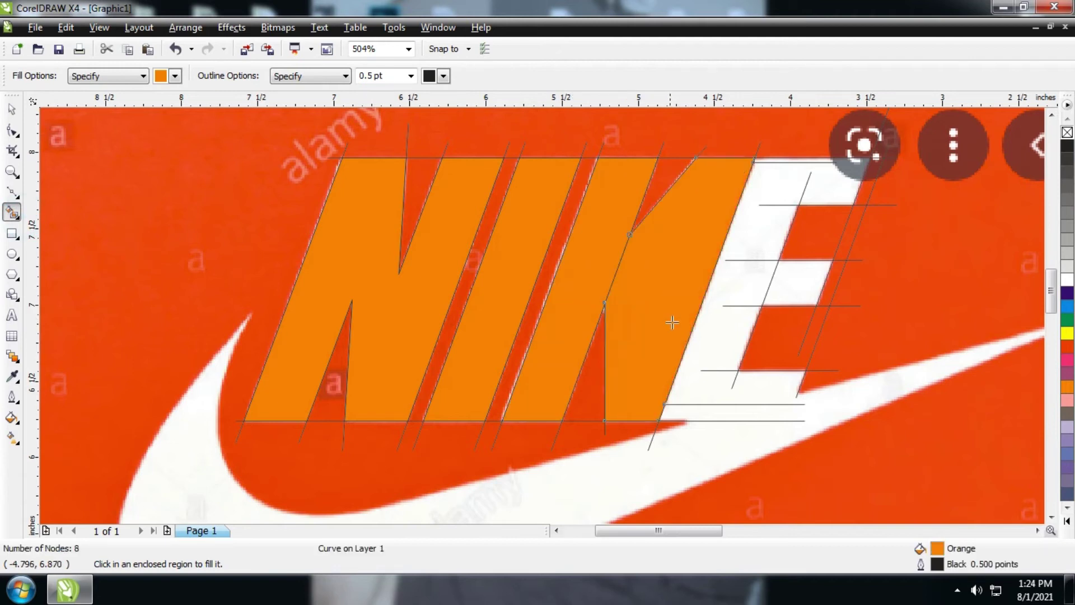
key("ctrl+z")
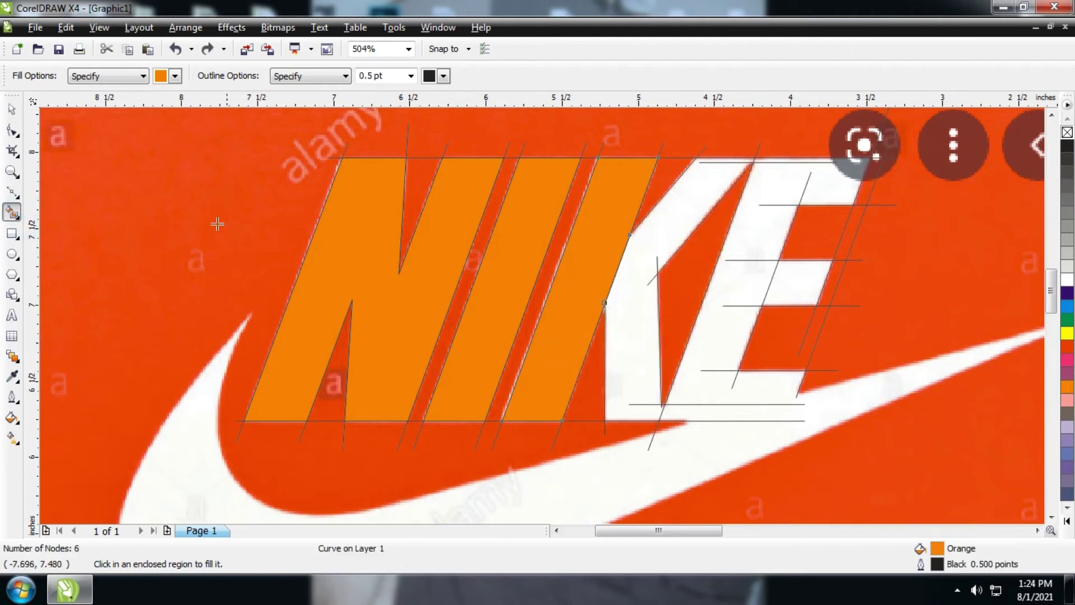
Step: Extend the upper end node of the K arm's lower edge line so it meets the slanted line along the E
key("z")
left_click_drag(600, 135, 816, 446)
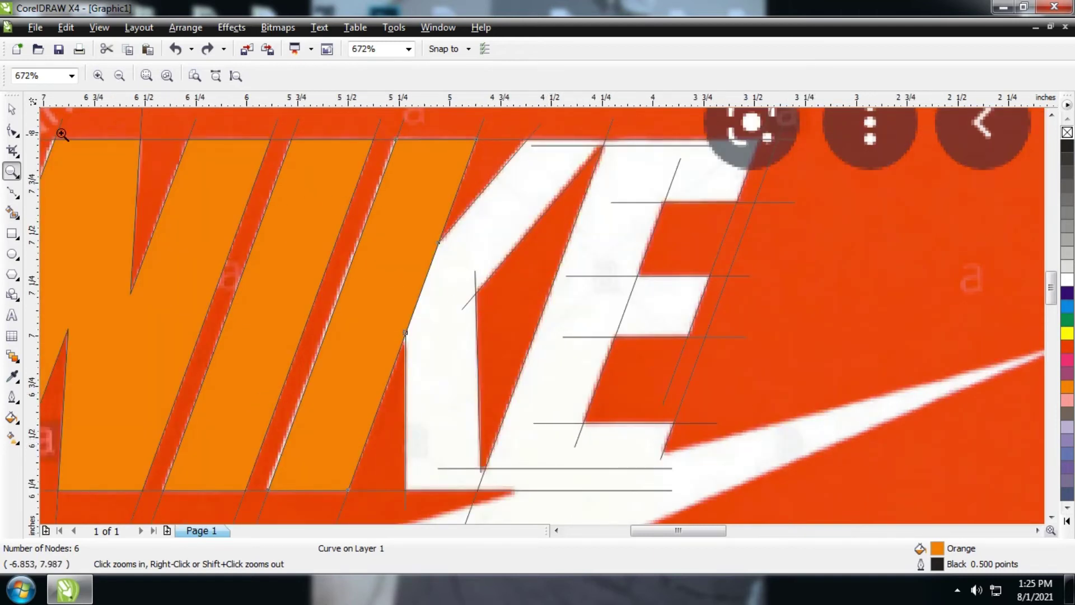
left_click_drag(516, 130, 668, 196)
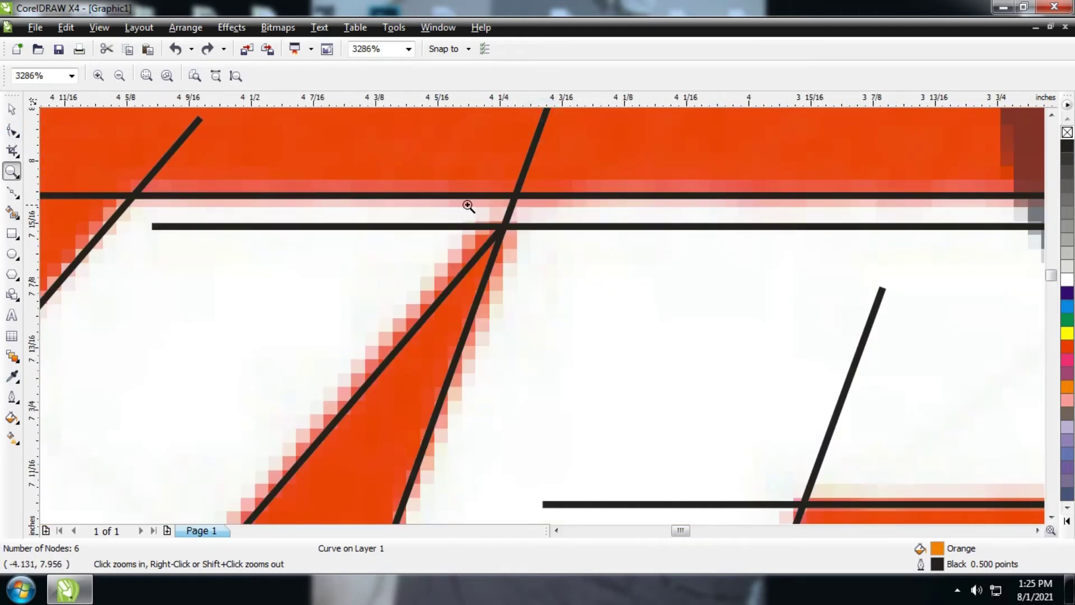
left_click(13, 130)
left_click(503, 227)
left_click_drag(502, 226, 508, 214)
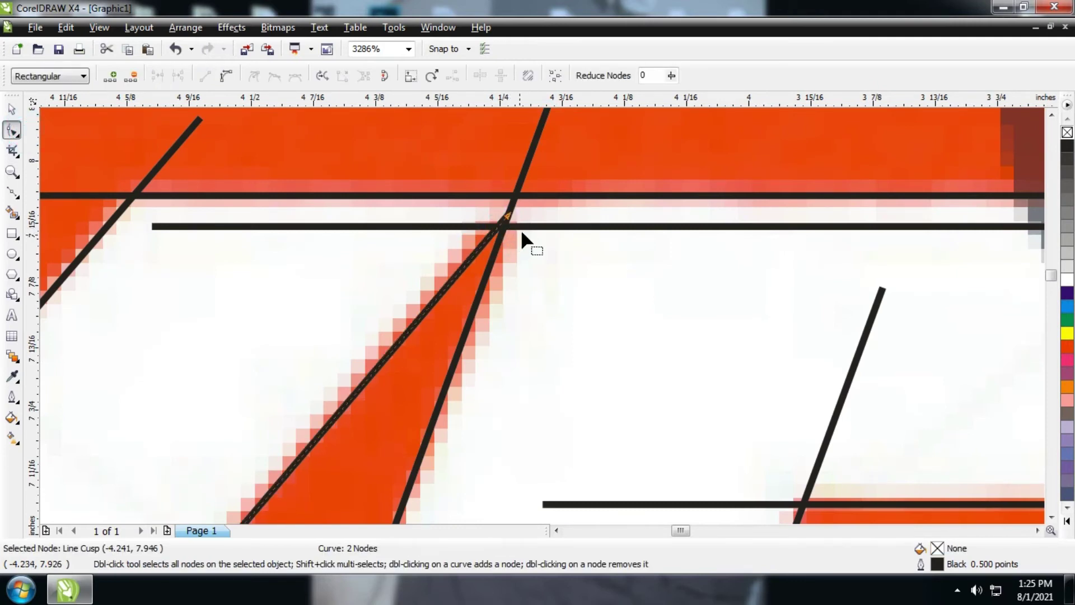
left_click(21, 169)
right_click(180, 238)
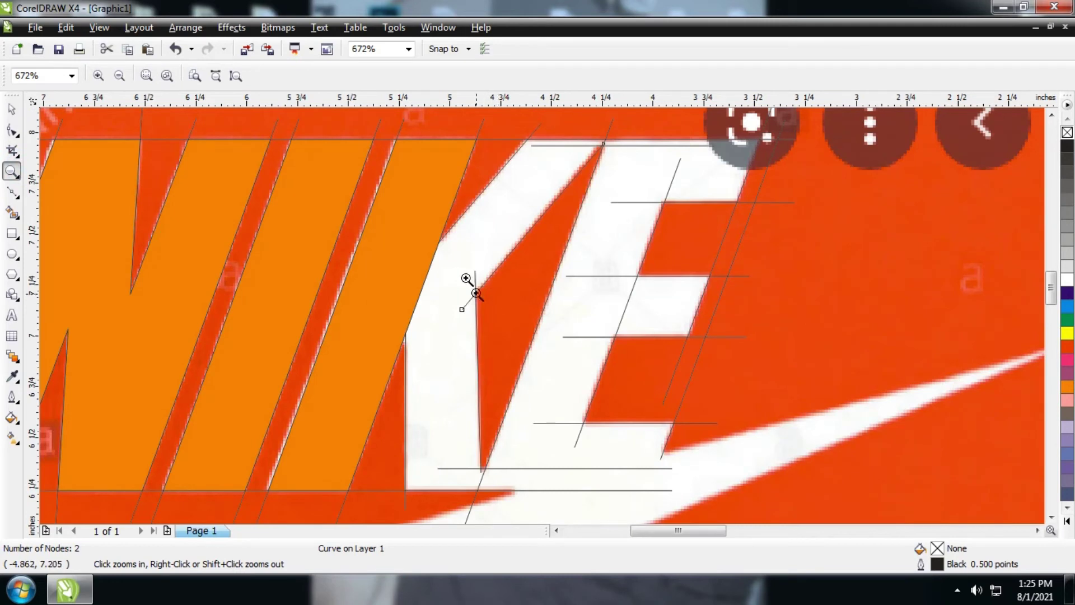
Step: Fill the K's arm and leg with orange using Smart Fill and undo the stray fill made from the E's top bar
left_click(12, 213)
left_click(438, 344)
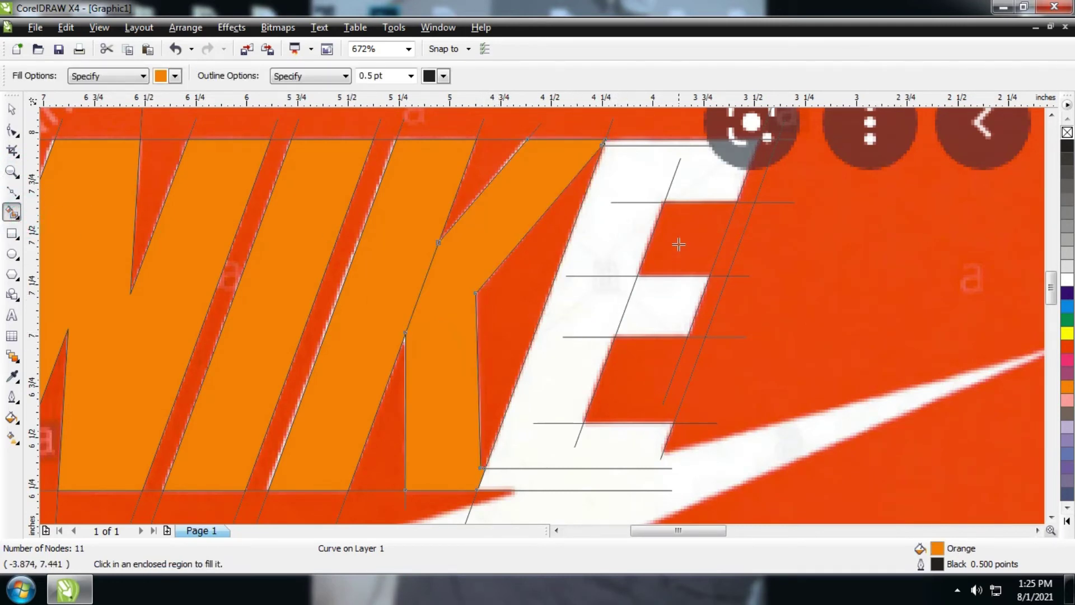
left_click(641, 144)
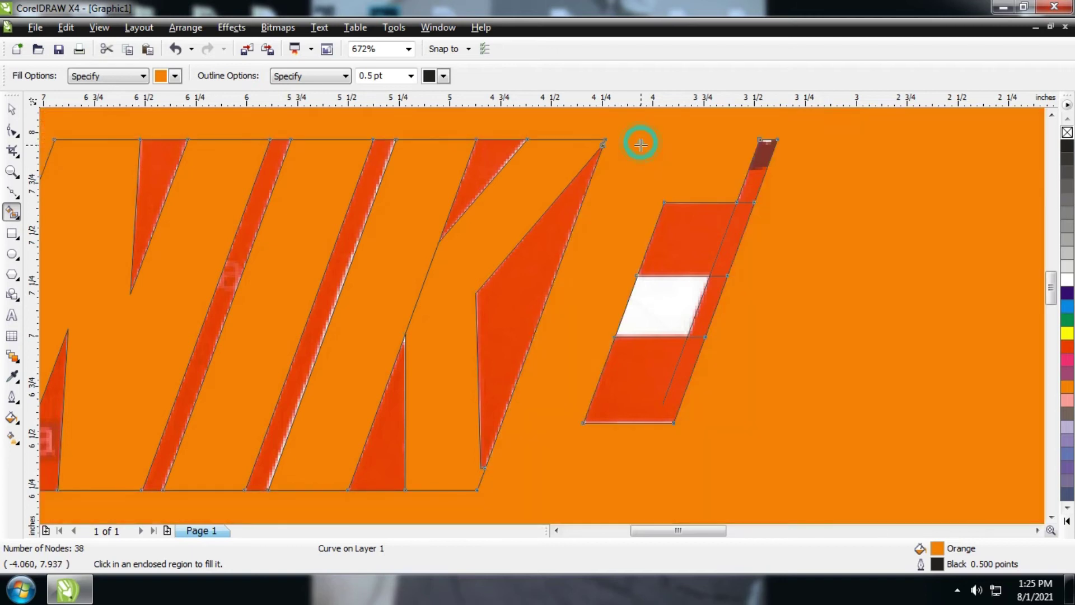
key("ctrl+z")
Step: Examine the guide line intersections around the top and bottom of the E for gaps
key("z")
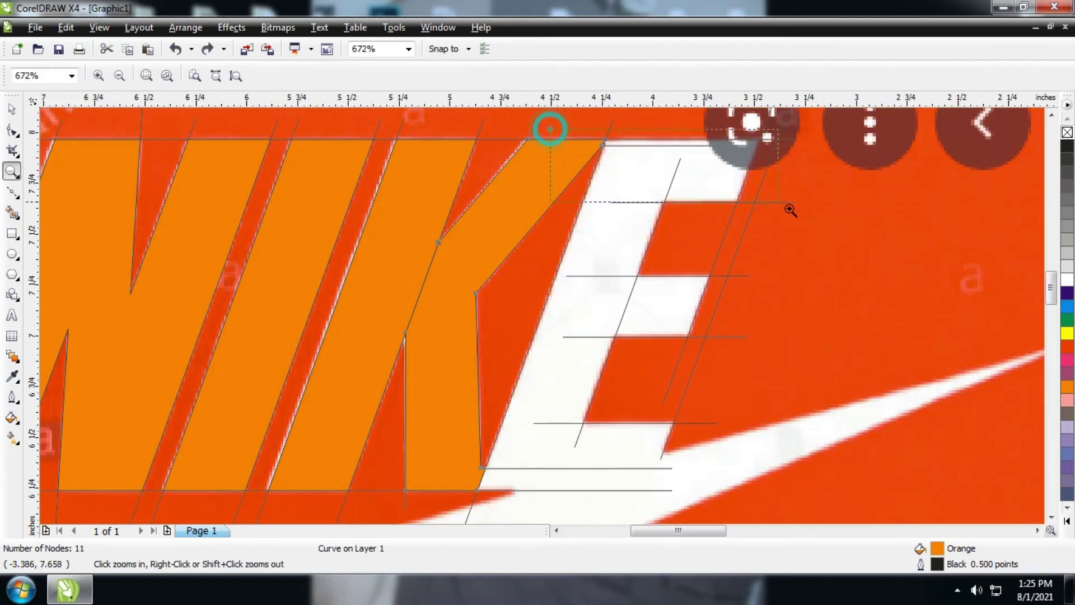
left_click(825, 266)
left_click_drag(824, 265, 578, 134)
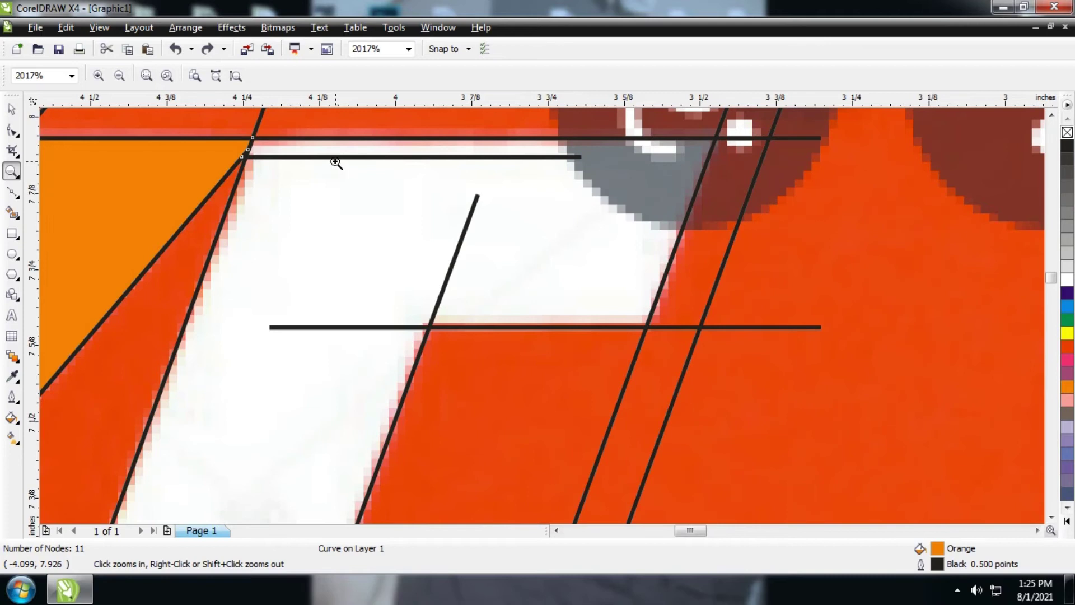
left_click(11, 109)
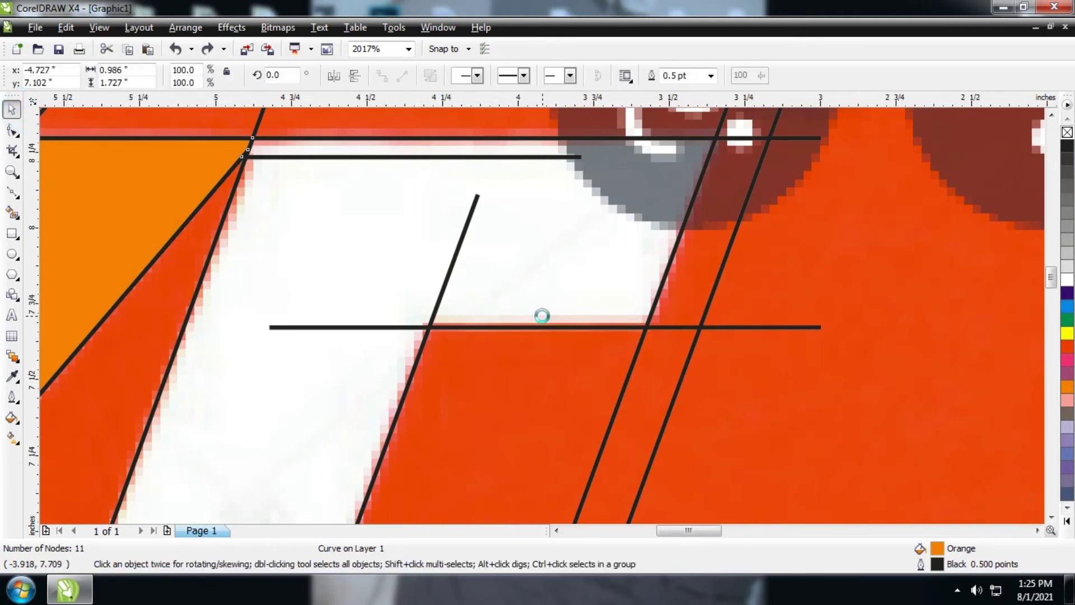
scroll(543, 315, "down", 2)
scroll(540, 317, "down", 3)
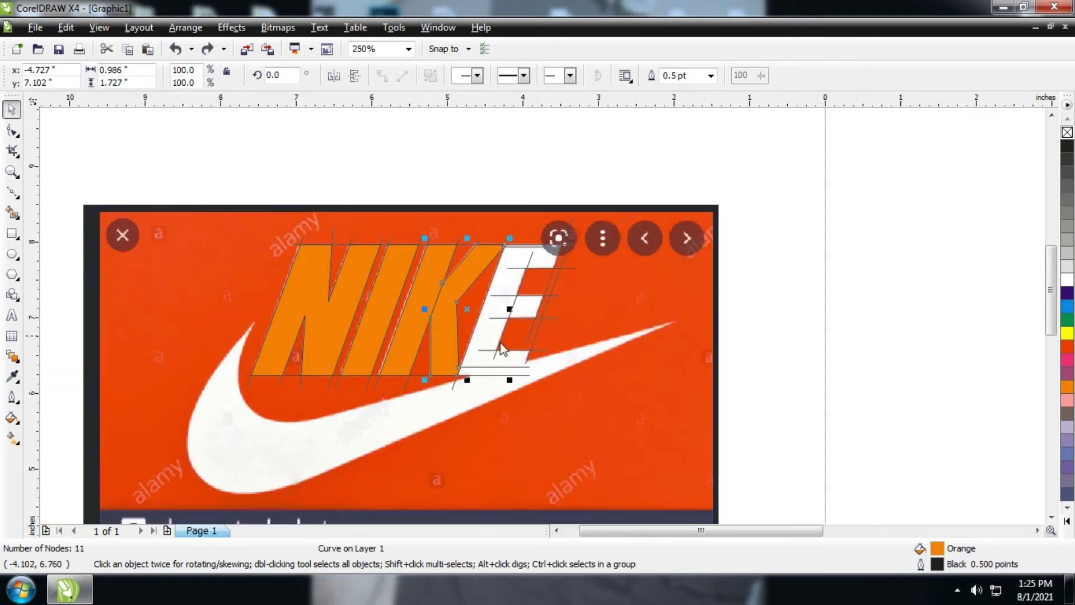
key("z")
scroll(575, 396, "up", 6)
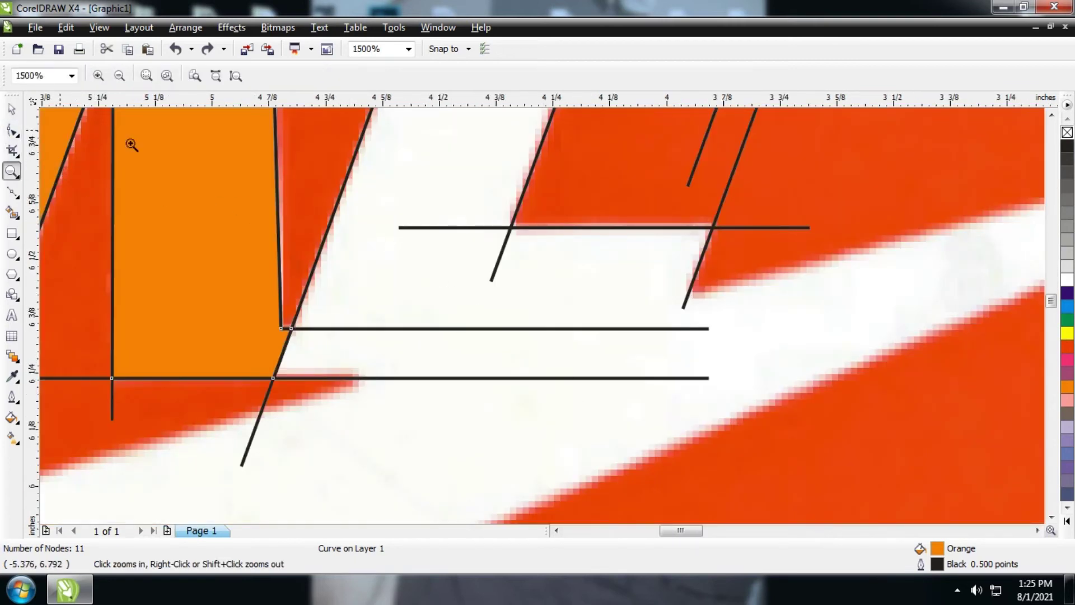
scroll(609, 345, "down", 3)
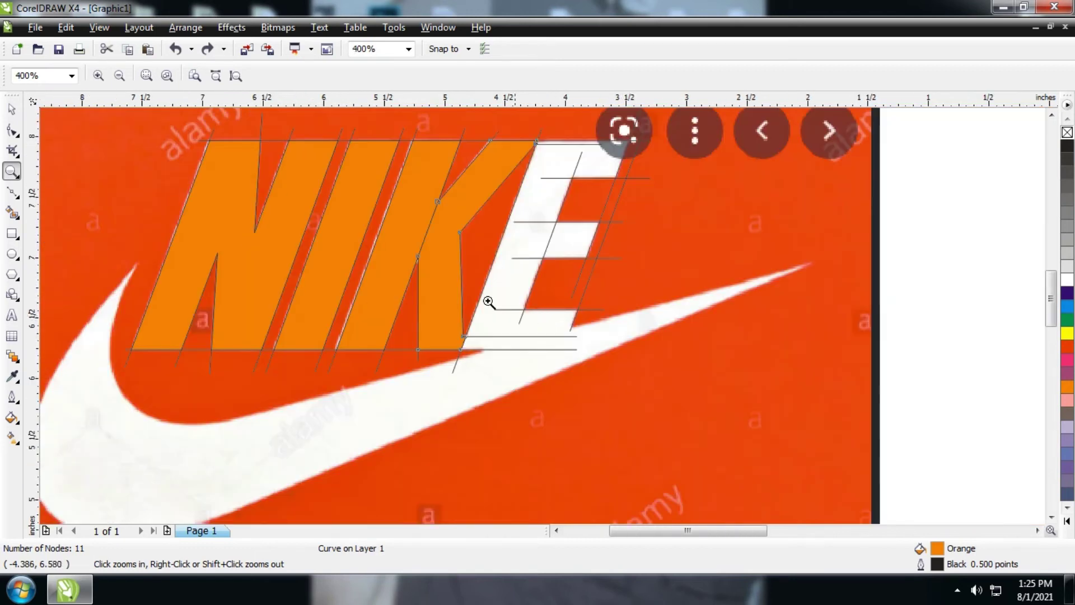
Step: Fill the E's middle arm with orange using Smart Fill and undo the fill attempted on the E's stem
left_click(12, 213)
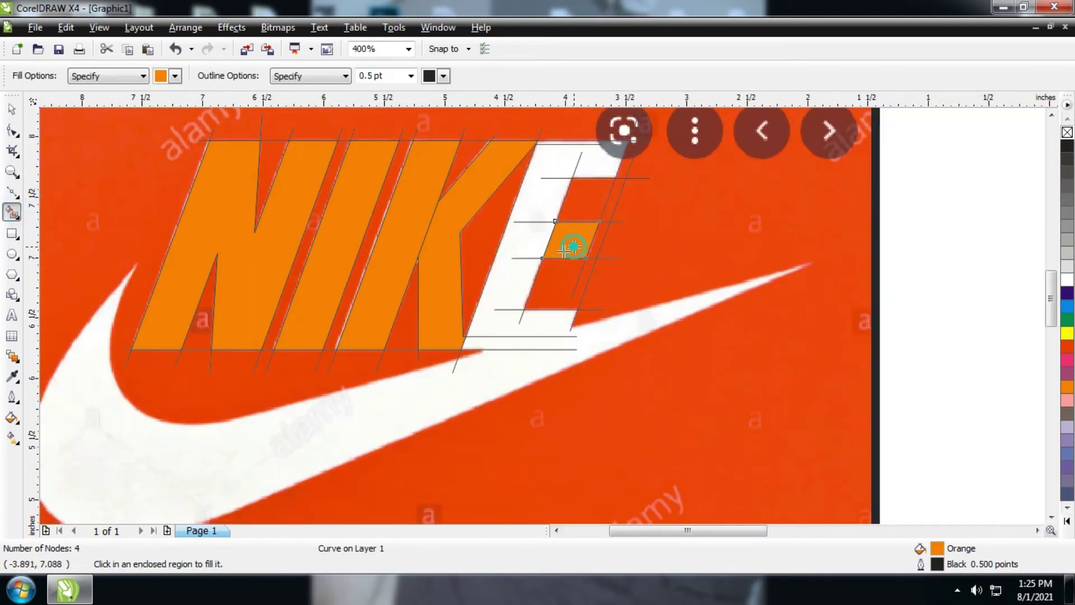
left_click(529, 252)
key("ctrl+z")
Step: Draw a closed four-node Bezier outline over the swoosh through its upper tip, inner bend, far tip and lower bend
scroll(518, 257, "down", 2)
key("z")
left_click_drag(223, 260, 726, 497)
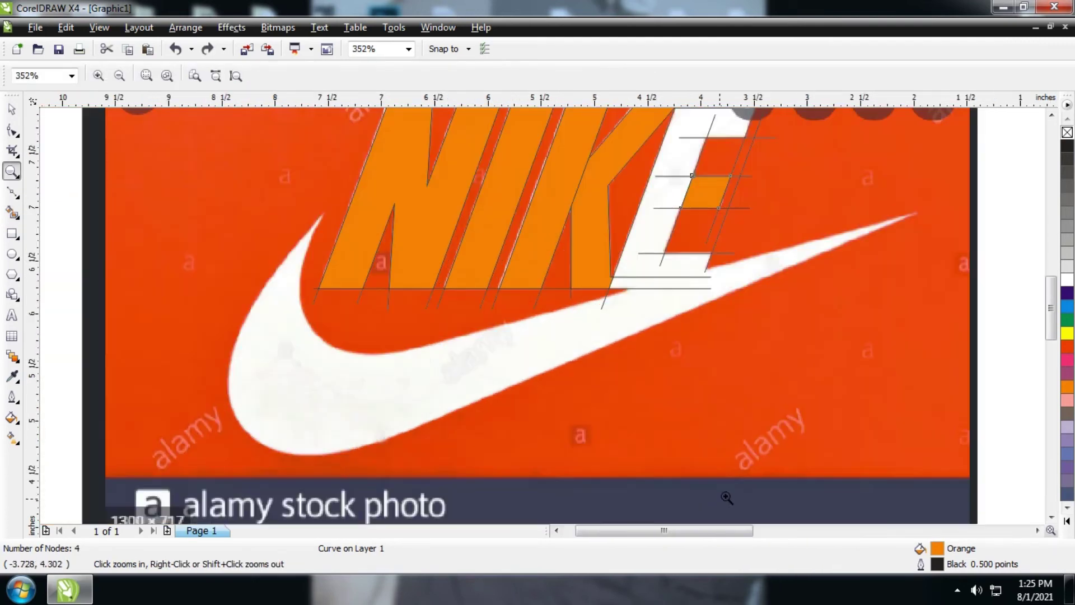
left_click(11, 192)
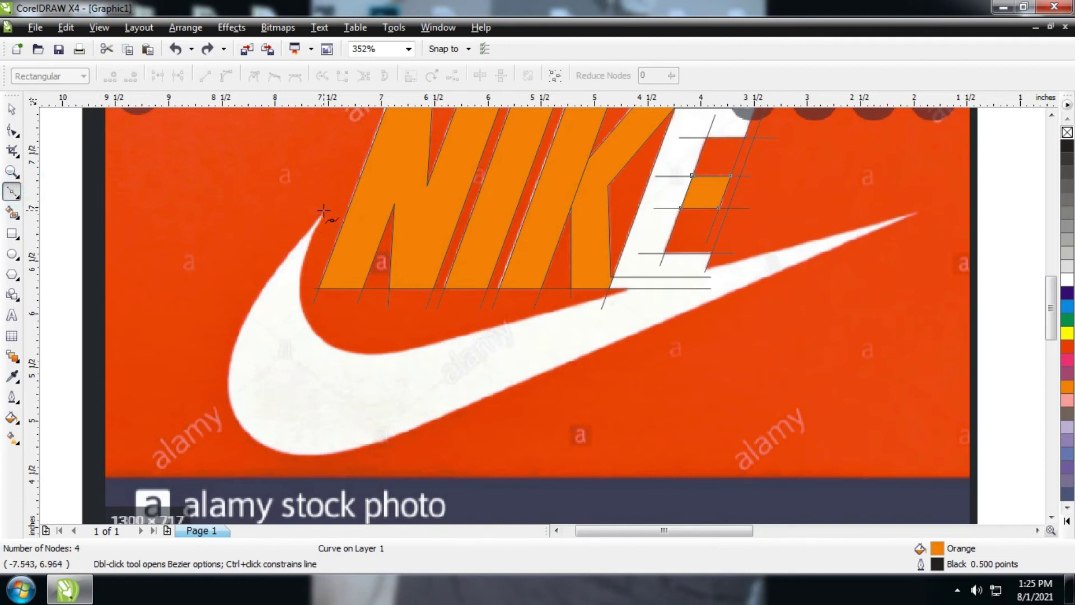
left_click(323, 210)
left_click(394, 353)
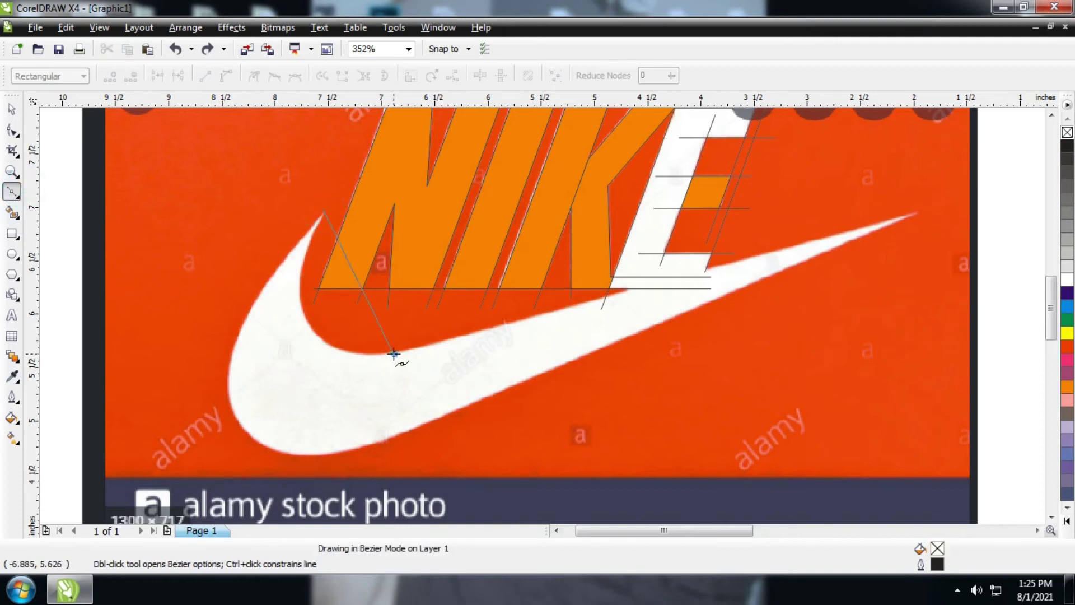
left_click(921, 211)
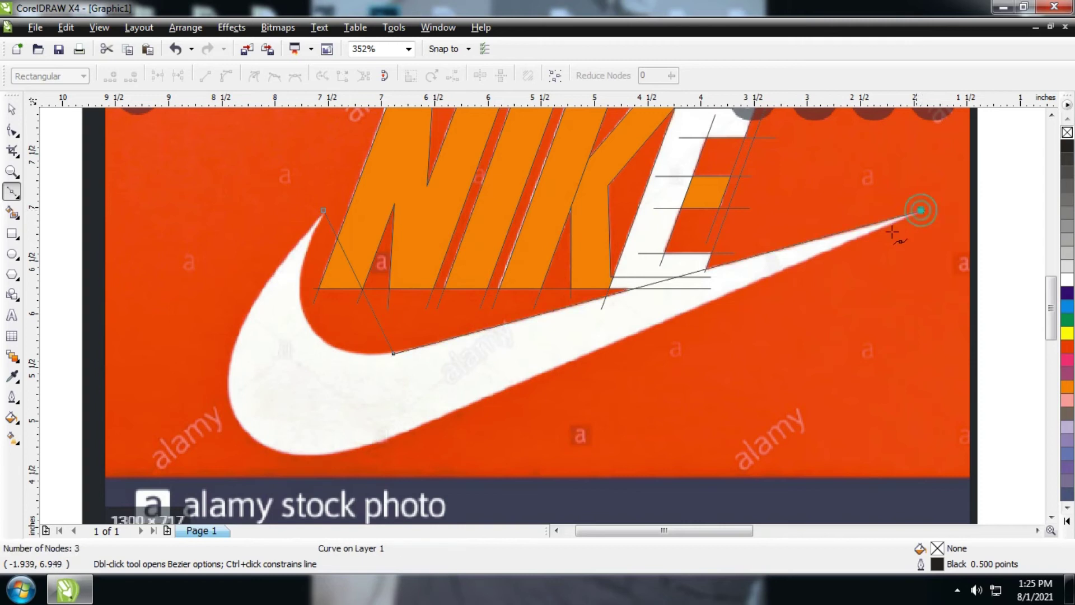
left_click(374, 445)
left_click(323, 211)
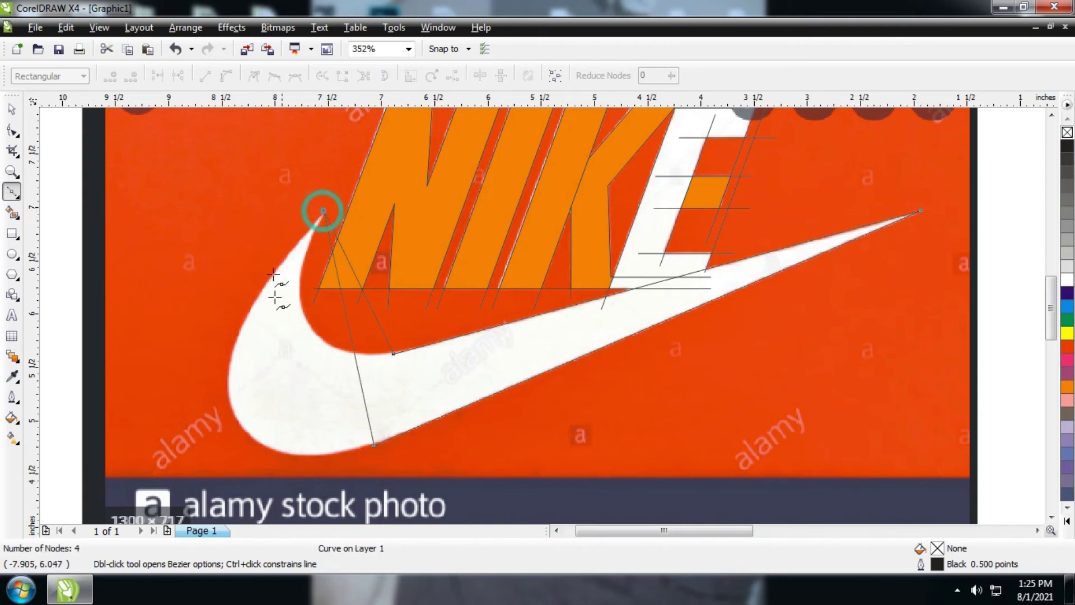
Step: Fine-tune the outline's nodes at the swoosh's upper tip, inner bend and lower bend to match the bitmap edges
key("z")
left_click_drag(218, 181, 468, 396)
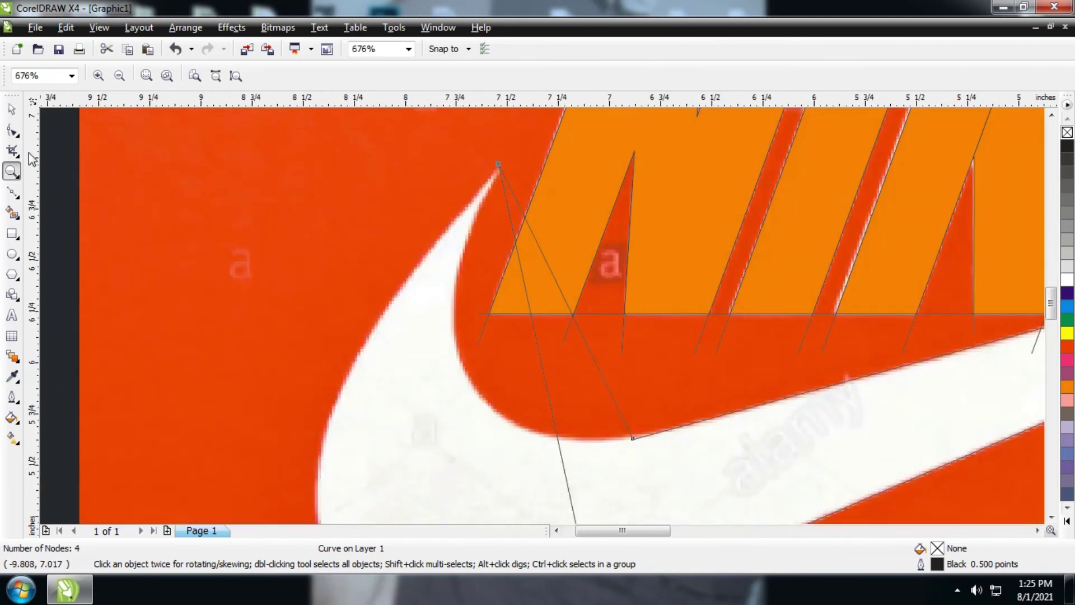
left_click(12, 130)
left_click_drag(496, 162, 498, 164)
left_click_drag(634, 437, 637, 434)
scroll(639, 441, "down", 5)
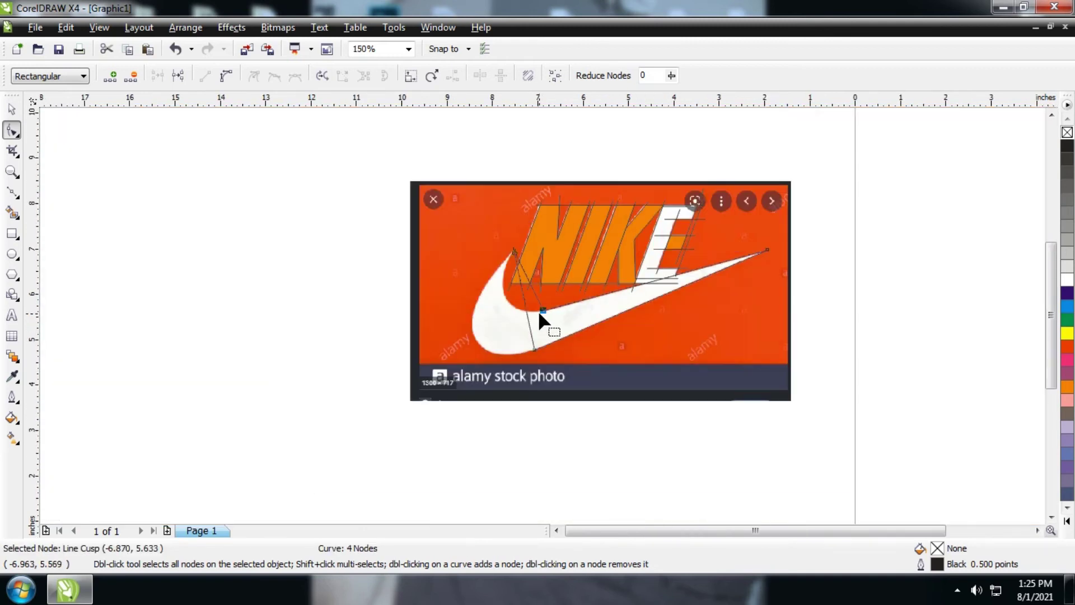
key("z")
left_click_drag(448, 248, 611, 367)
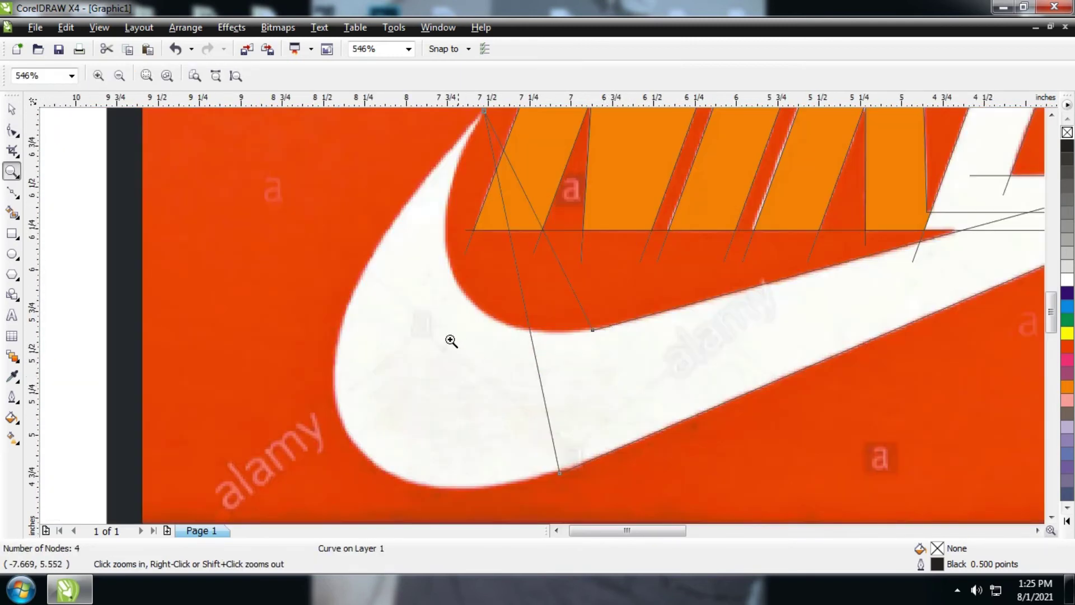
left_click(12, 130)
left_click_drag(560, 473, 557, 469)
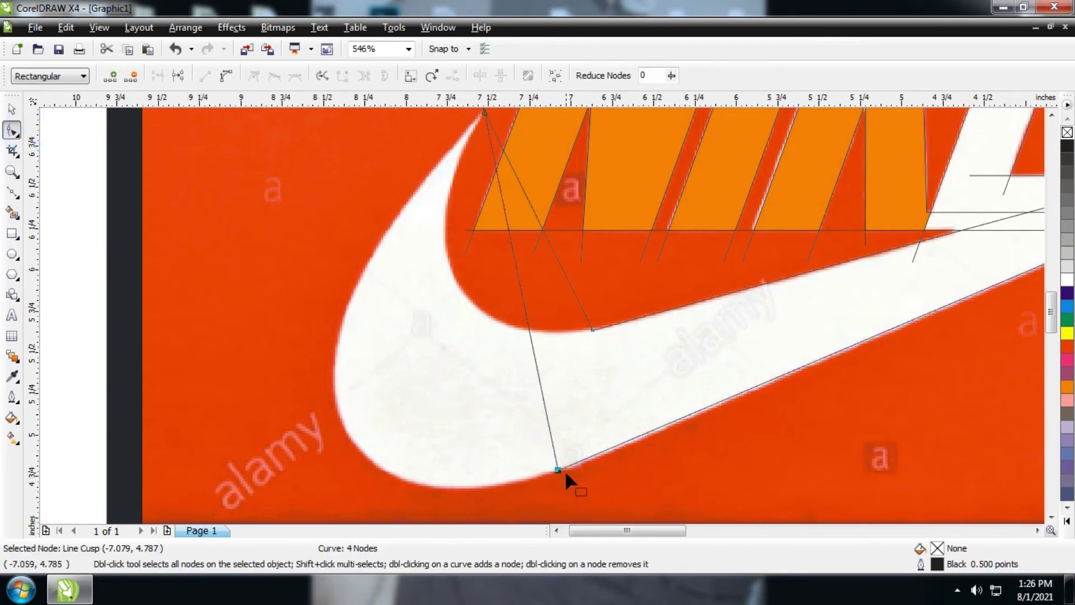
Step: Convert the outline's outer segment to a curve and shape it with its handles along the swoosh's rounded outer edge
right_click(518, 273)
left_click(559, 341)
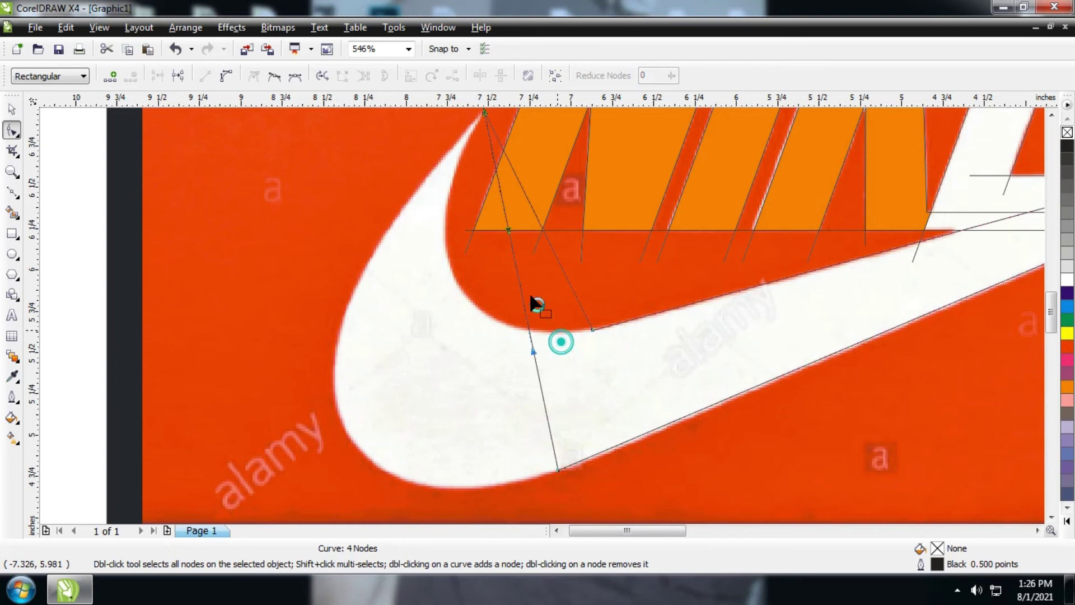
left_click_drag(519, 287, 348, 399)
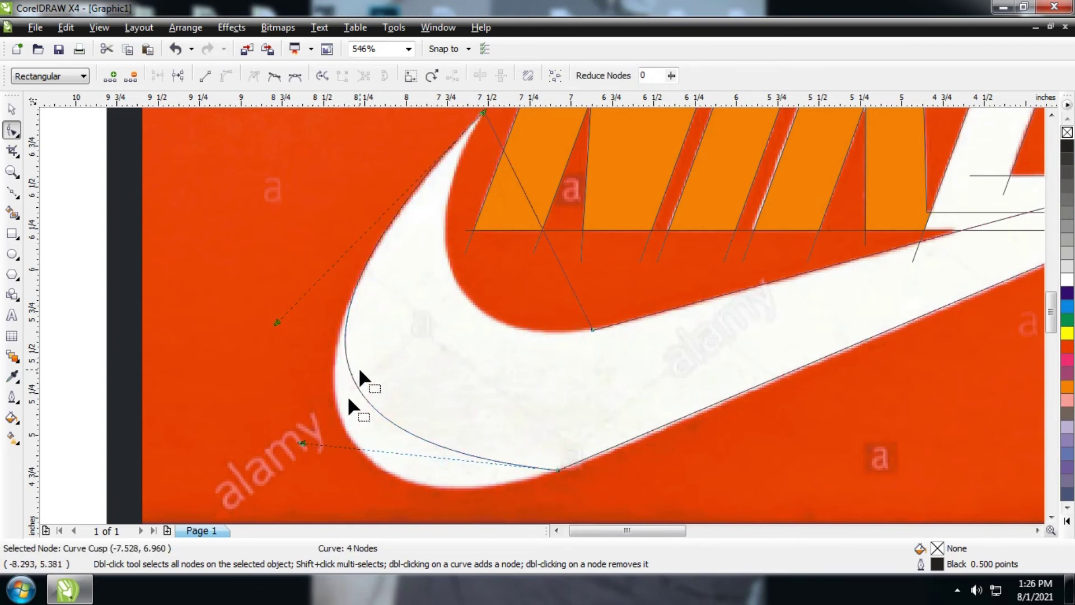
left_click_drag(302, 443, 276, 497)
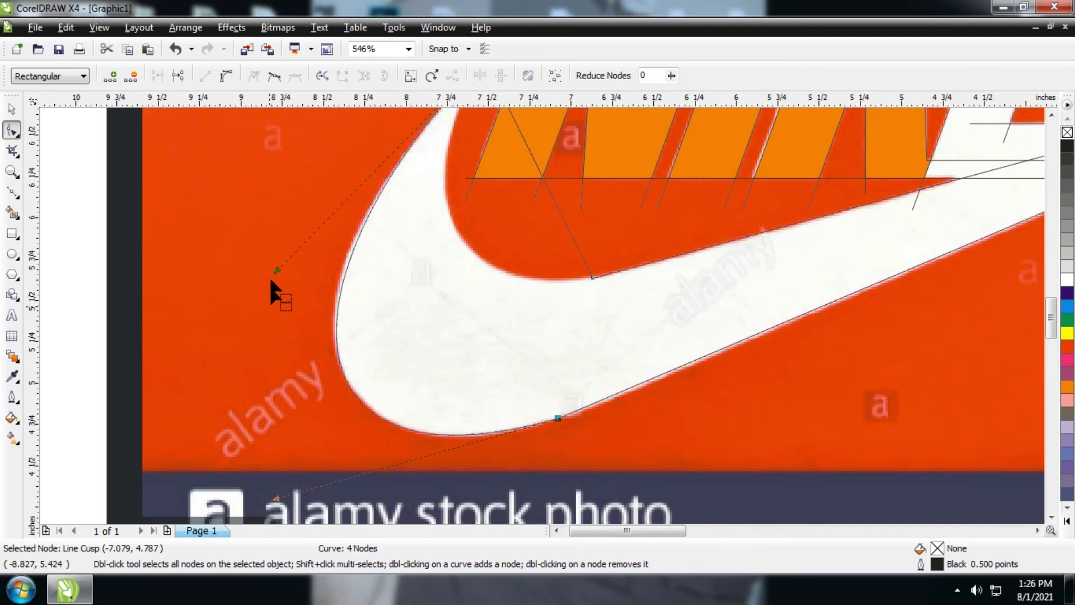
left_click_drag(275, 269, 271, 255)
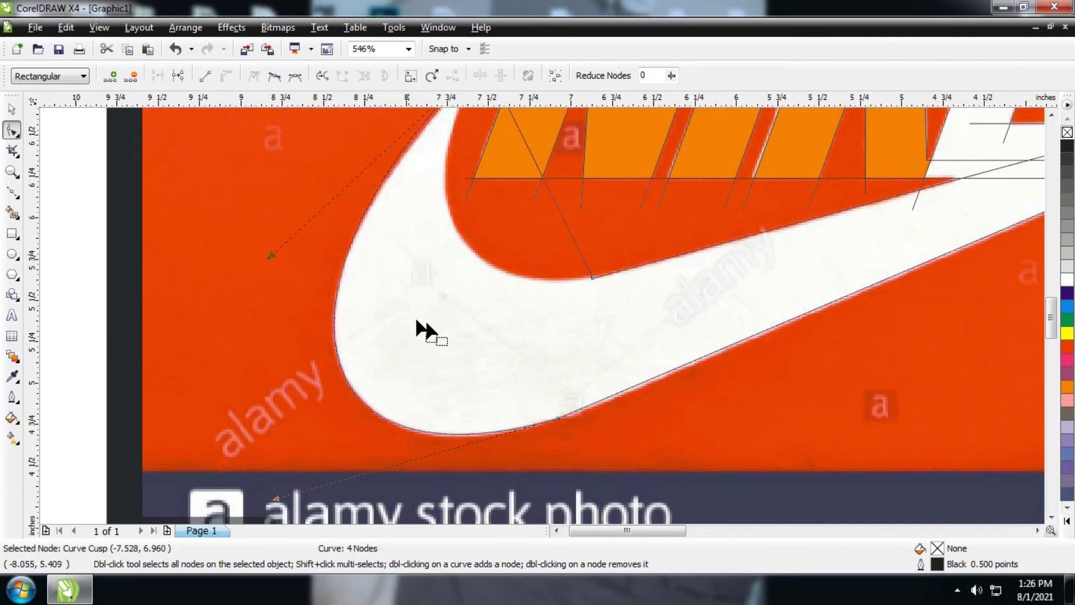
Step: Convert the outline's inner segment to a curve and bend it toward the swoosh's inner edge
right_click(580, 248)
left_click(639, 311)
left_click_drag(557, 203, 457, 276)
left_click_drag(519, 129, 405, 193)
Step: Refine the upper tip node and the inner curve's handle so the outline follows the swoosh's inner edge closely
scroll(542, 316, "down", 3)
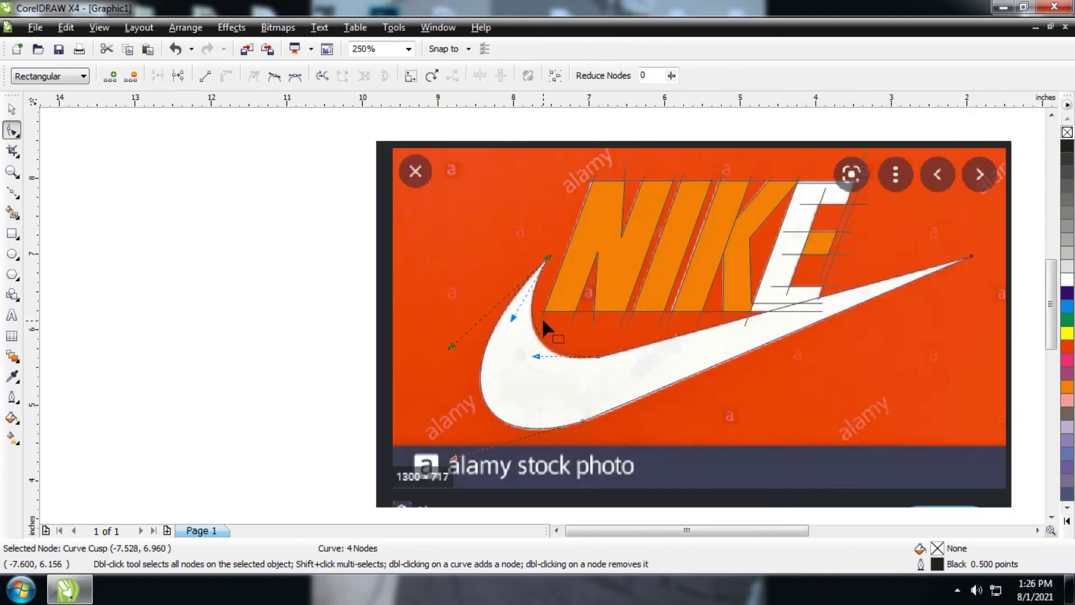
key("z")
left_click(468, 233)
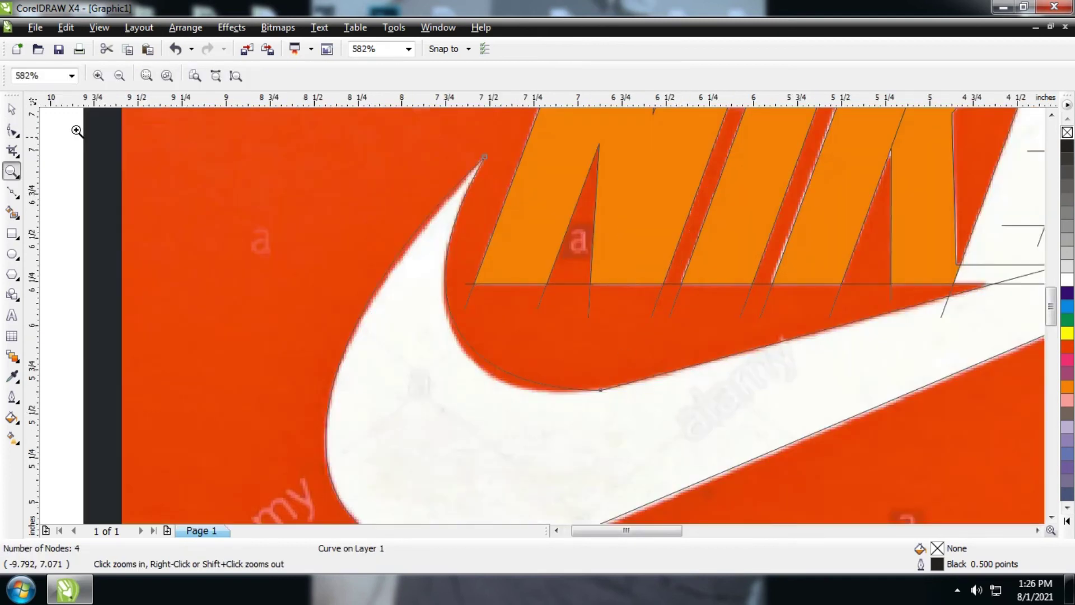
left_click(13, 131)
left_click_drag(485, 155, 488, 158)
left_click_drag(455, 388, 456, 413)
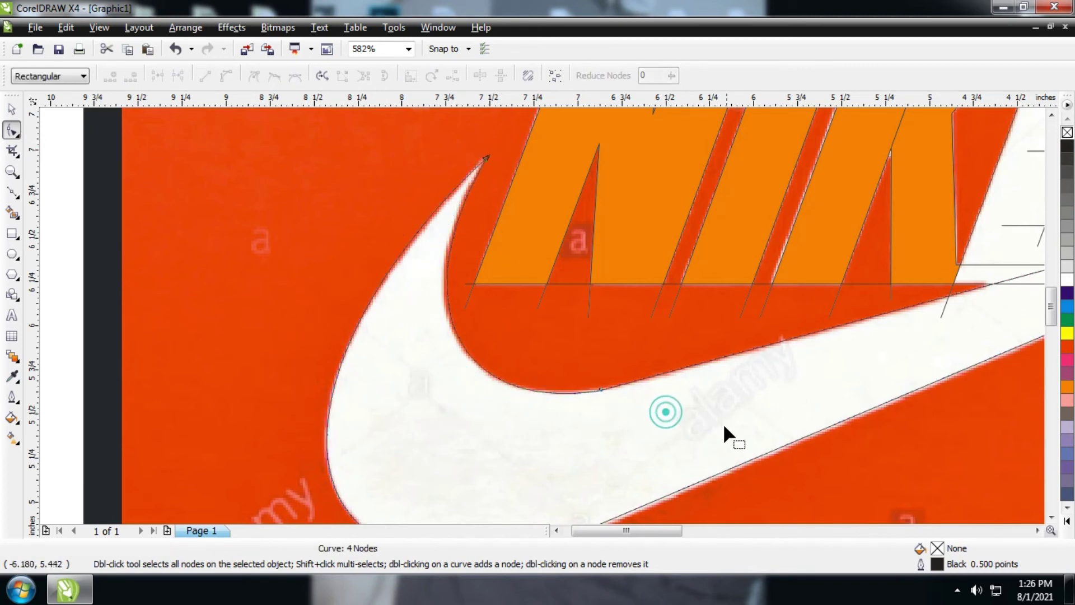
scroll(723, 422, "down", 4)
key("z")
left_click_drag(372, 155, 734, 343)
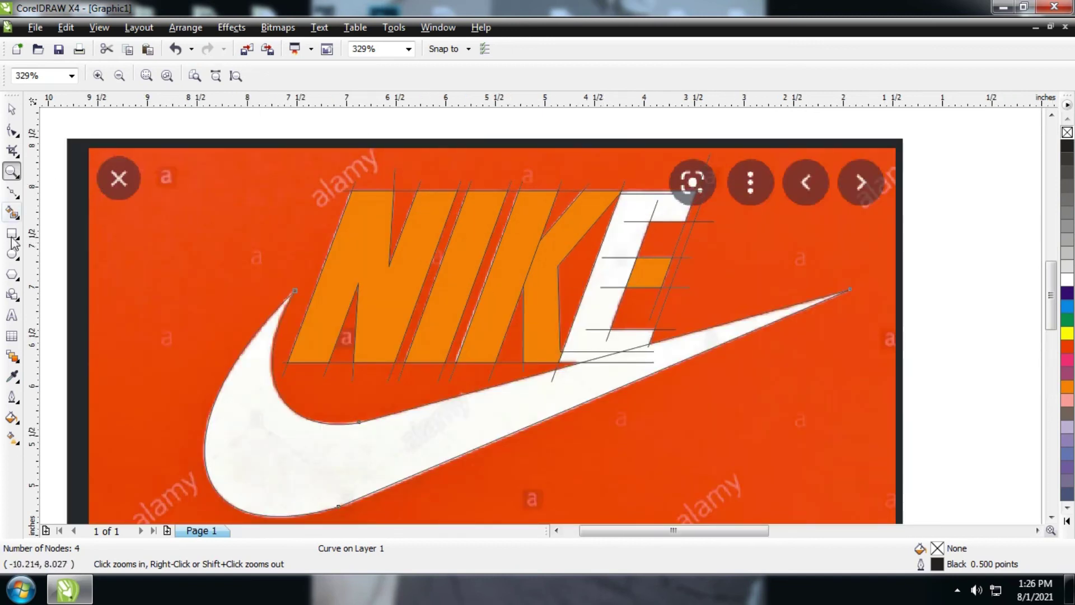
Step: Fill the E's main body, its lower strip and the swoosh with orange using Smart Fill
left_click(11, 212)
left_click(634, 238)
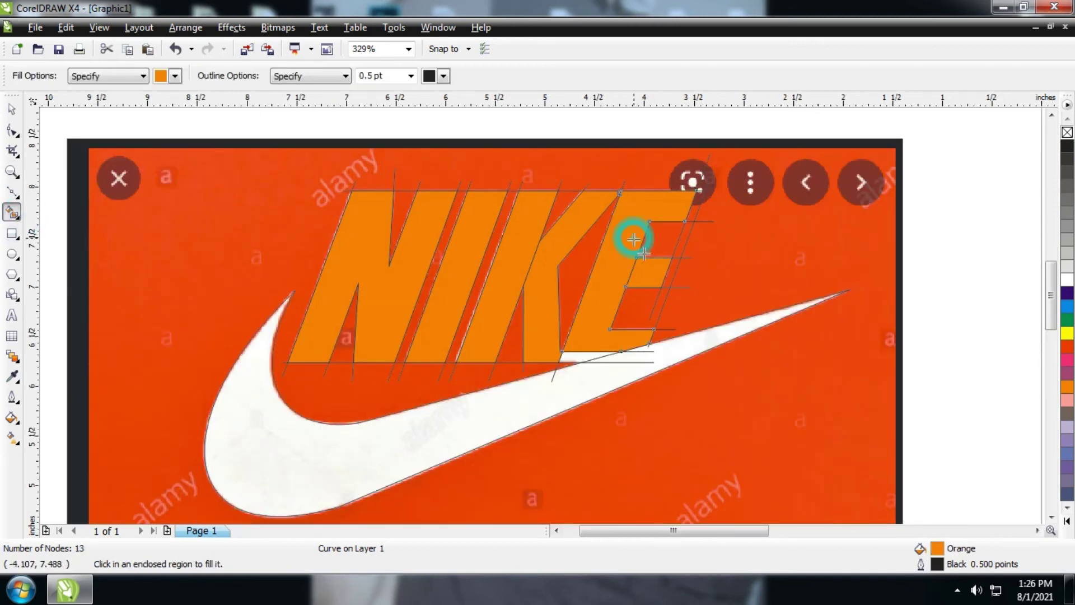
left_click(669, 354)
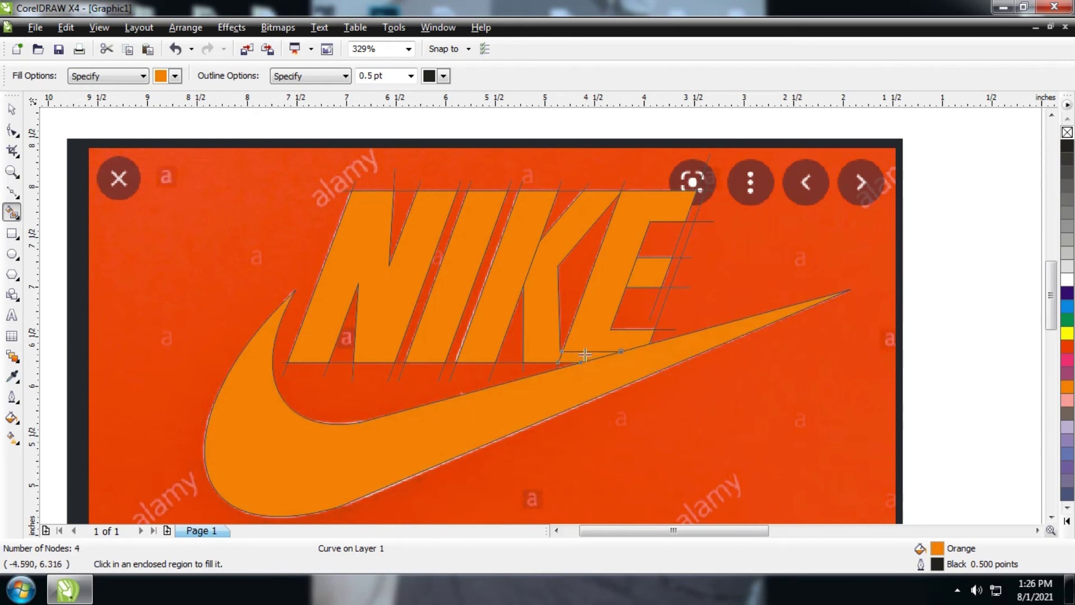
Step: Weld the K's stem and its diagonal arm and leg piece into a single shape
left_click(12, 108)
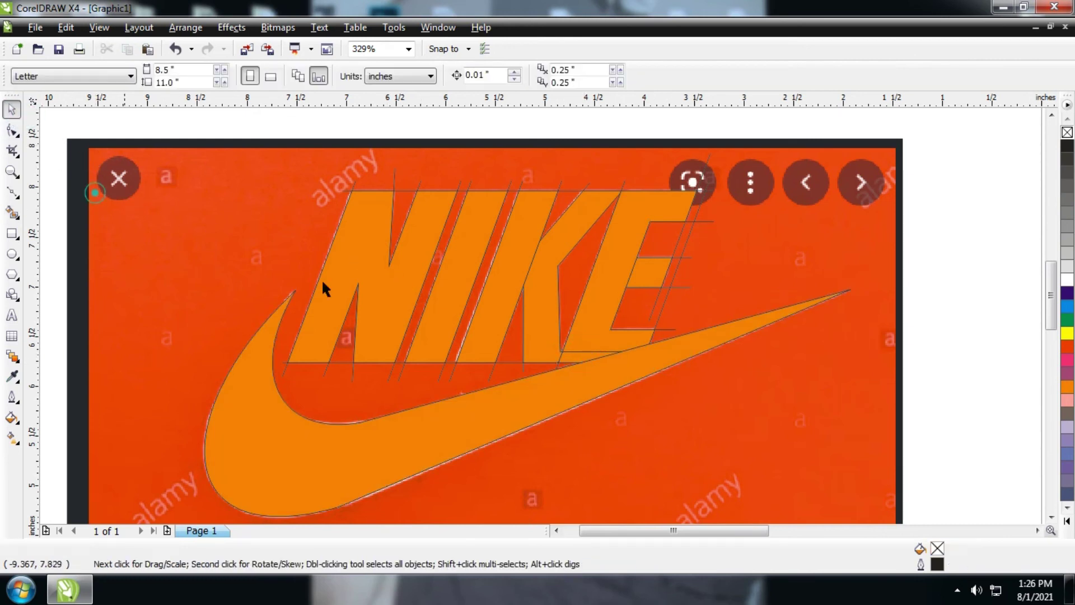
left_click(507, 290)
left_click(542, 300, "shift")
left_click(479, 78)
Step: Weld the E's body, middle bar and lower strip together with the K into one shape
left_click(572, 153)
left_click(634, 225)
left_click(649, 273)
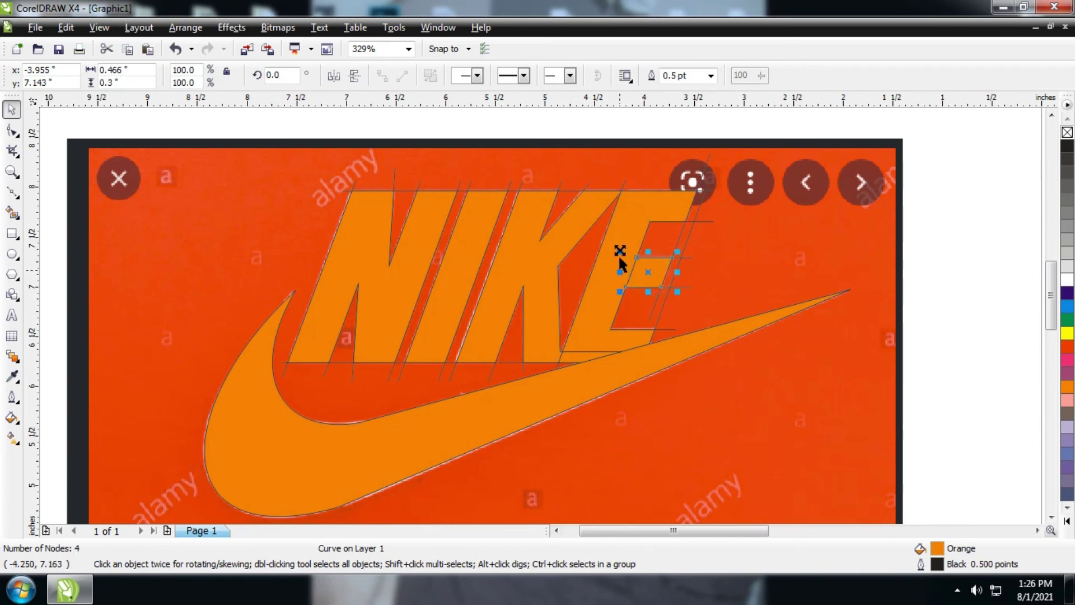
left_click(580, 351, "shift")
left_click(574, 352, "shift")
left_click(539, 309, "shift")
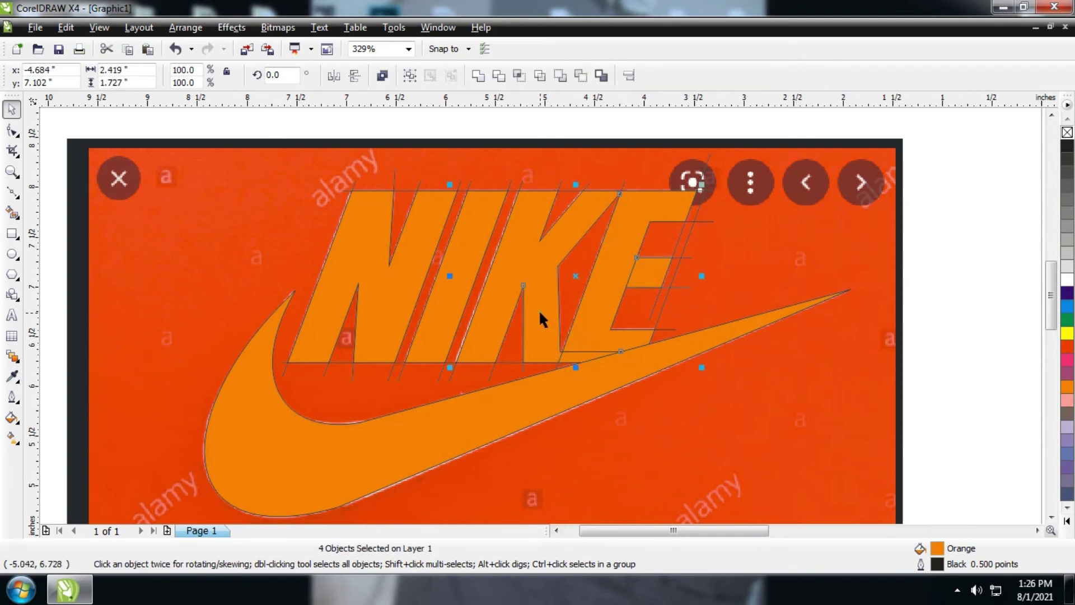
left_click(479, 77)
left_click(693, 409)
Step: Try welding the swoosh with the combined K and E shape and undo it
left_click(620, 369)
left_click(599, 307, "shift")
left_click(481, 76)
key("ctrl+z")
left_click(666, 399)
Step: Weld the combined K and E shape with the swoosh into a single curve
left_click(583, 331)
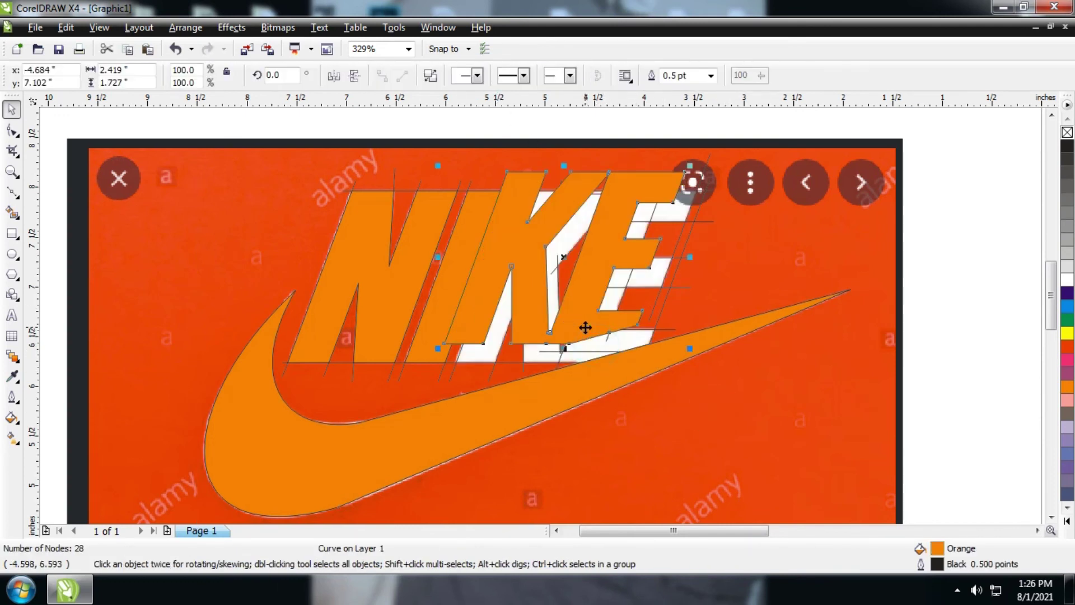
left_click(584, 371, "shift")
left_click(482, 76)
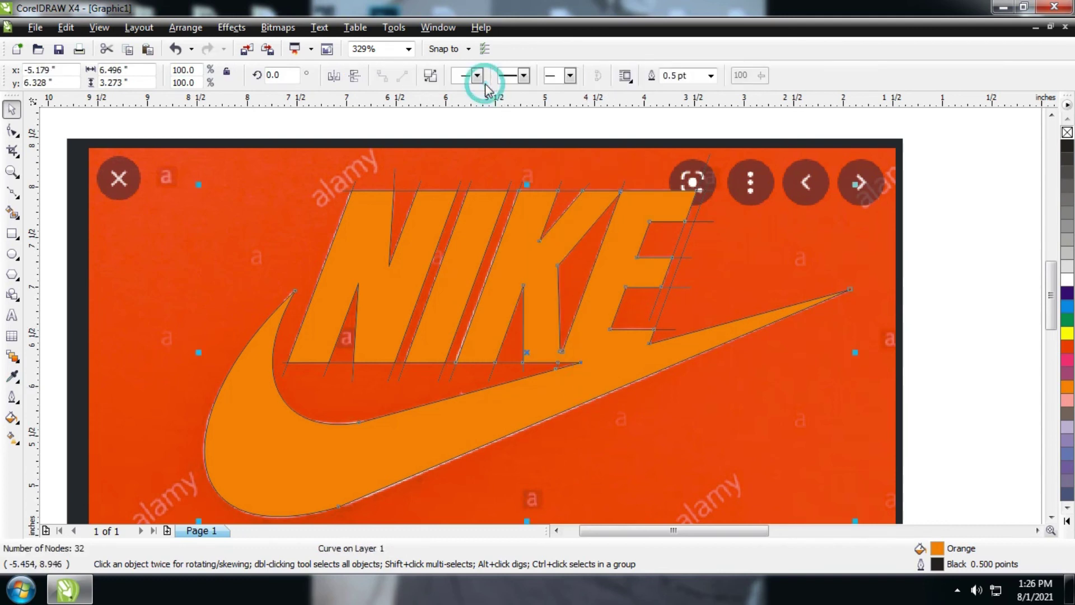
left_click(667, 454)
Step: Move the N, the I and the welded swoosh shape together about 9.6 inches horizontally off the bitmap onto the page
left_click(389, 302)
left_click(439, 300, "shift")
left_click(497, 308, "shift")
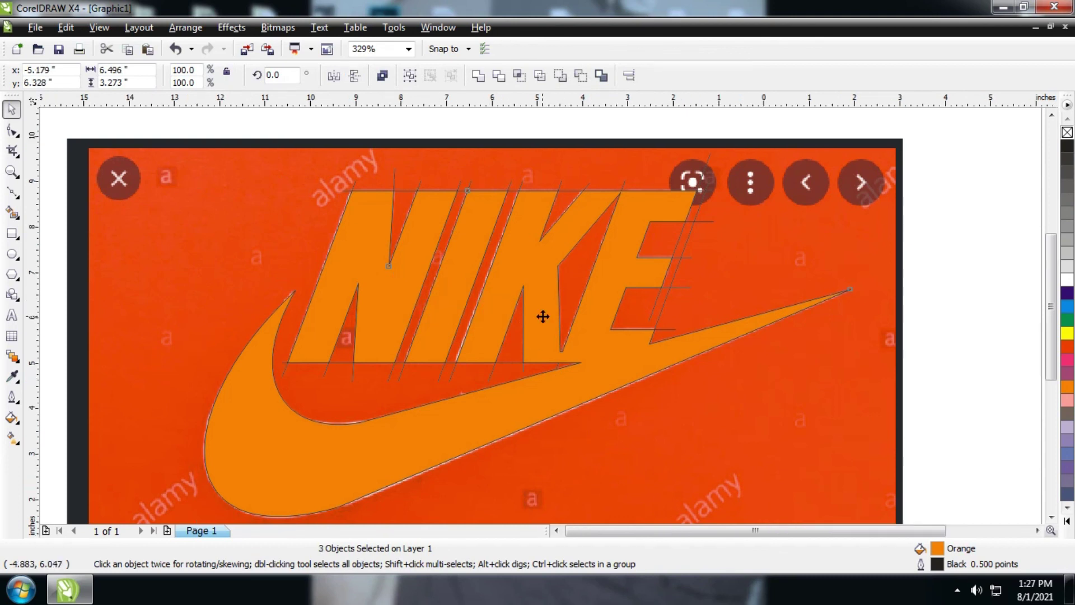
scroll(542, 316, "down", 3)
left_click_drag(533, 308, 750, 307)
key("z")
left_click_drag(412, 228, 865, 376)
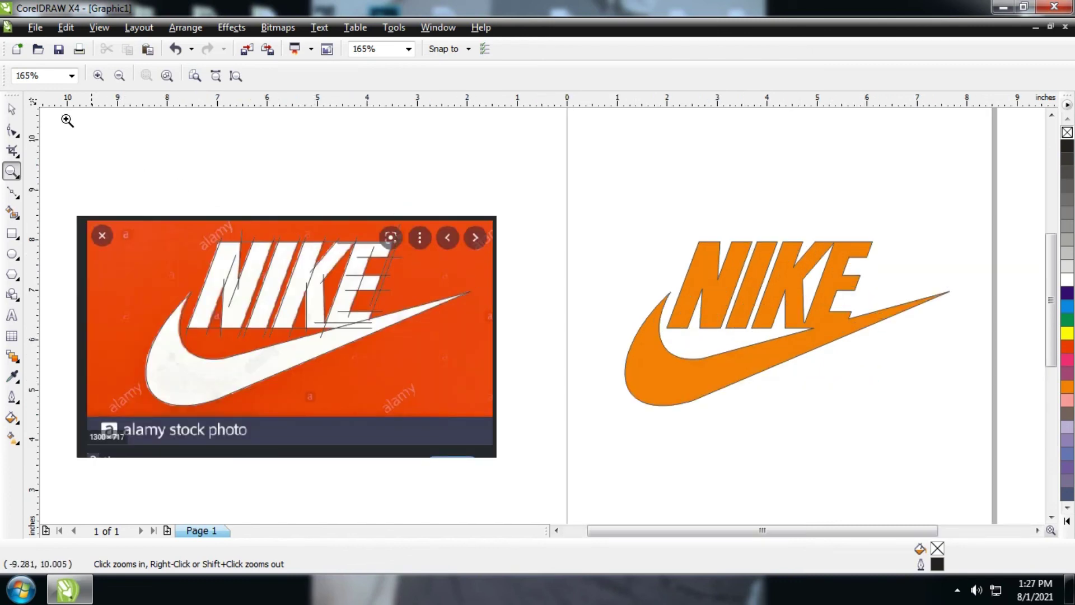
left_click(12, 108)
left_click(705, 303)
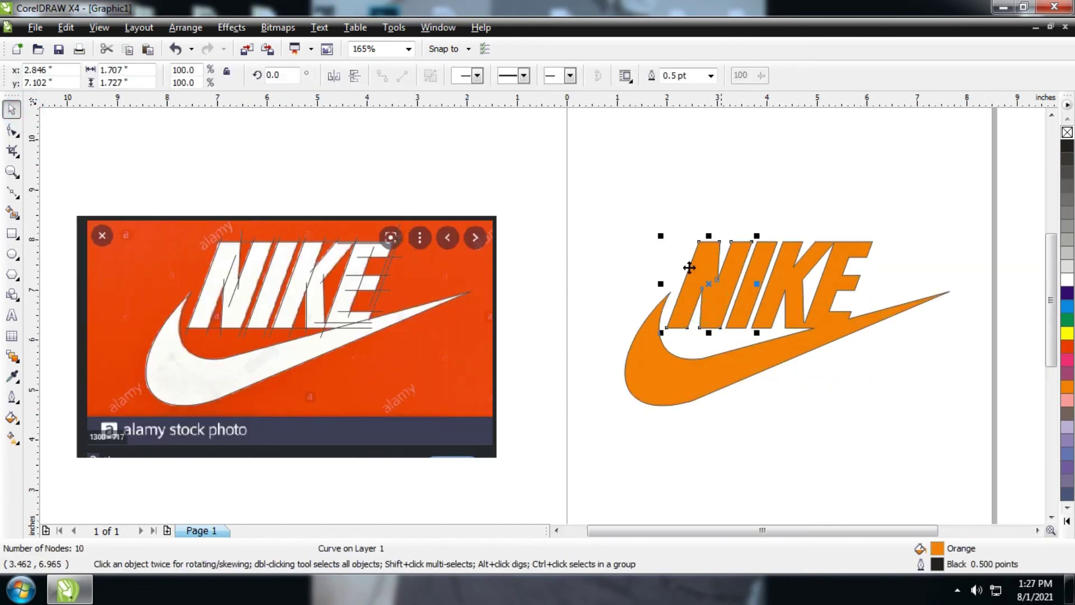
left_click(636, 235)
left_click_drag(561, 205, 964, 432)
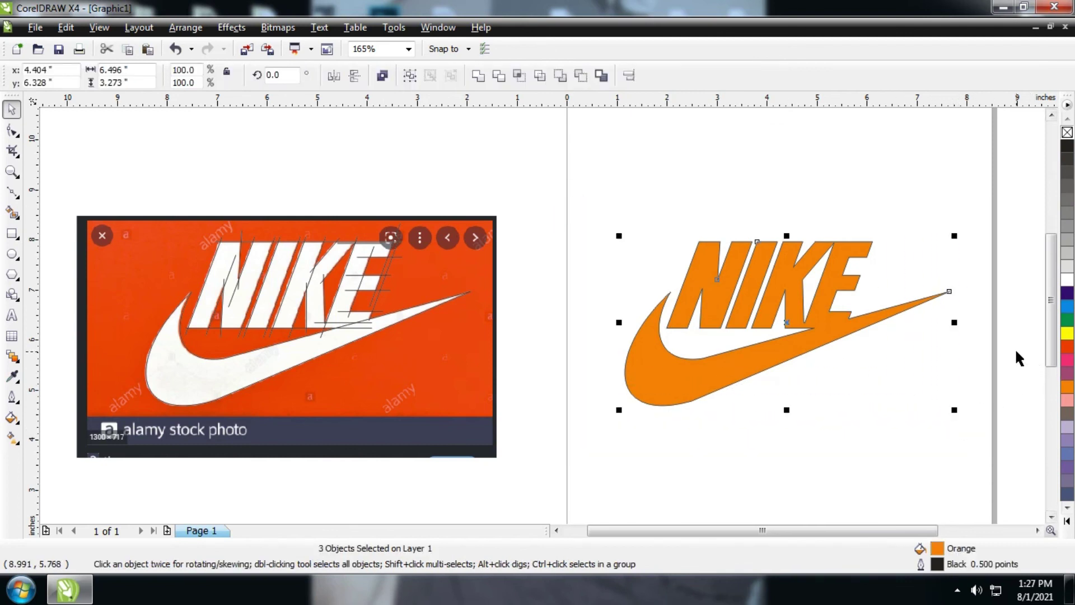
scroll(422, 221, "down", 2)
left_click(408, 206)
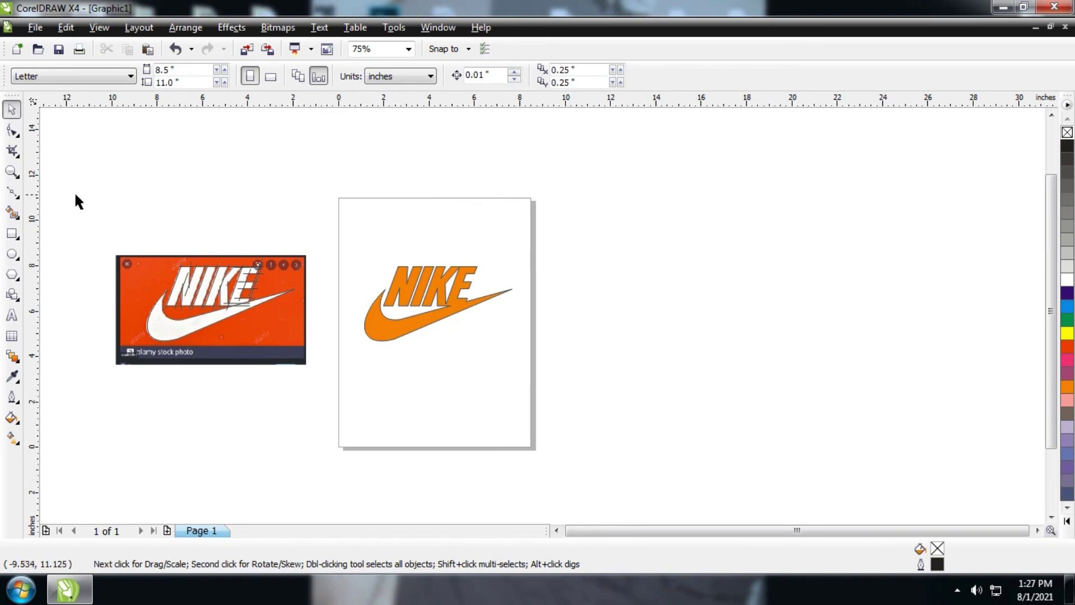
Step: Create a page-sized rectangle and fill it with the bitmap's sampled orange-red background colour, R:250 G:24 B:21
double_click(13, 234)
left_click(12, 109)
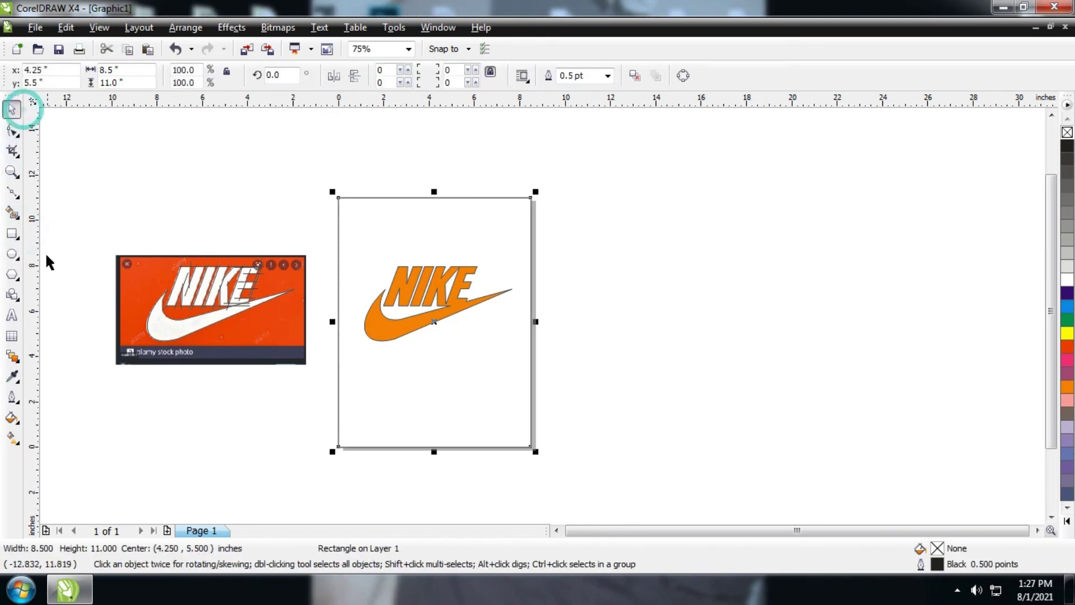
left_click(12, 376)
left_click(130, 287)
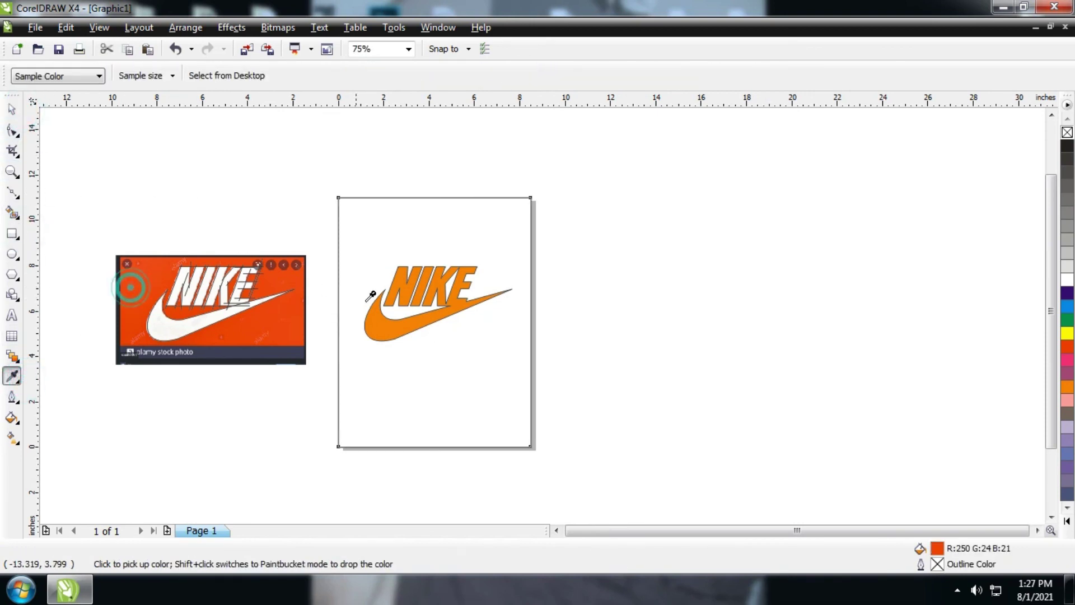
left_click(383, 365, "shift")
left_click(13, 109)
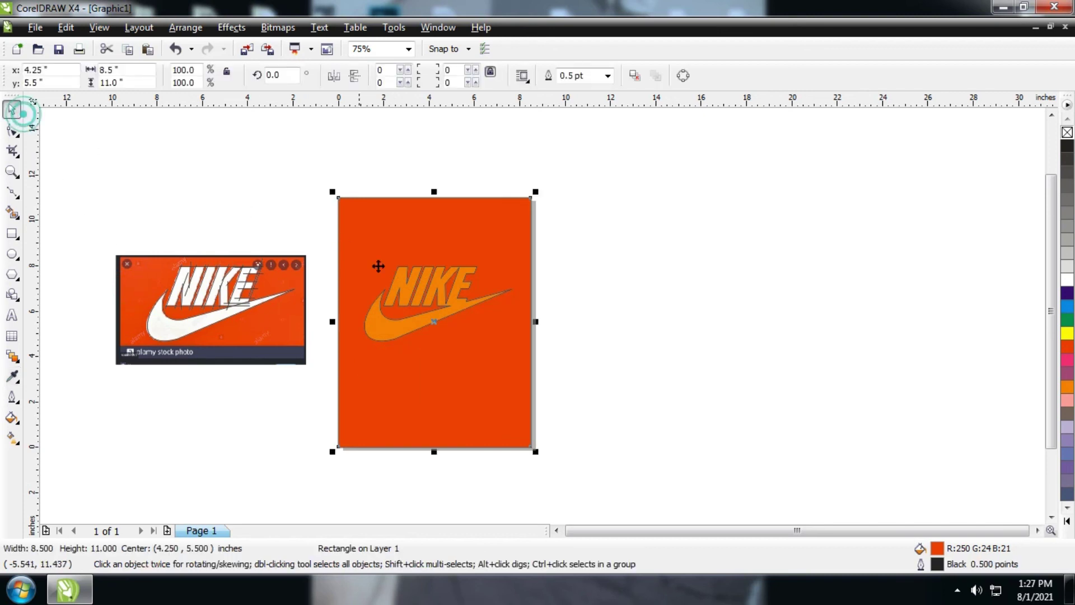
Step: Fill the three logo pieces on the page with white and remove their outlines
left_click_drag(328, 249, 574, 376)
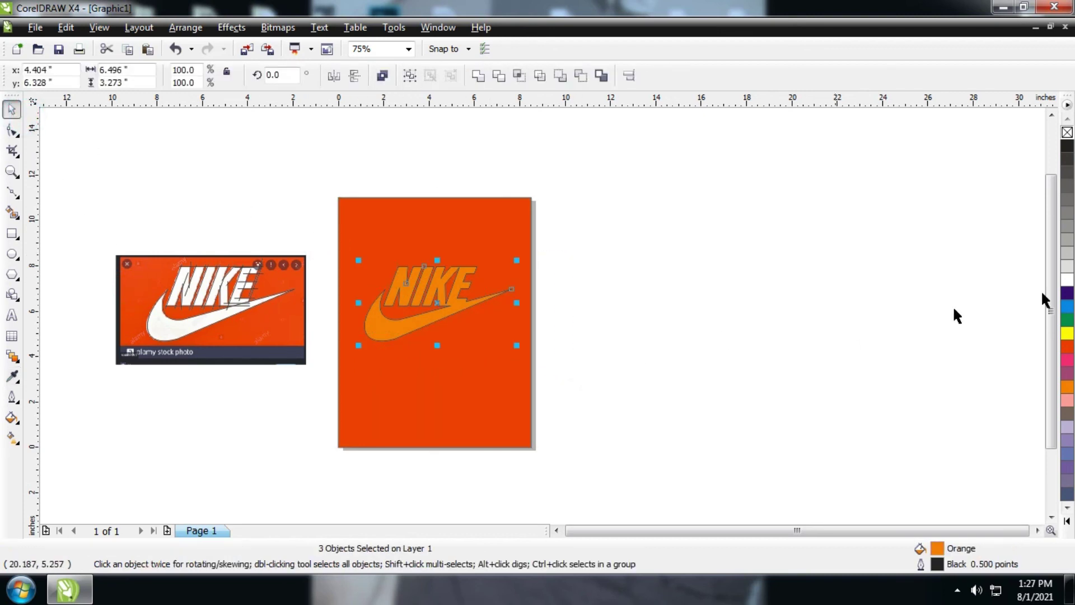
left_click(1067, 278)
right_click(1067, 132)
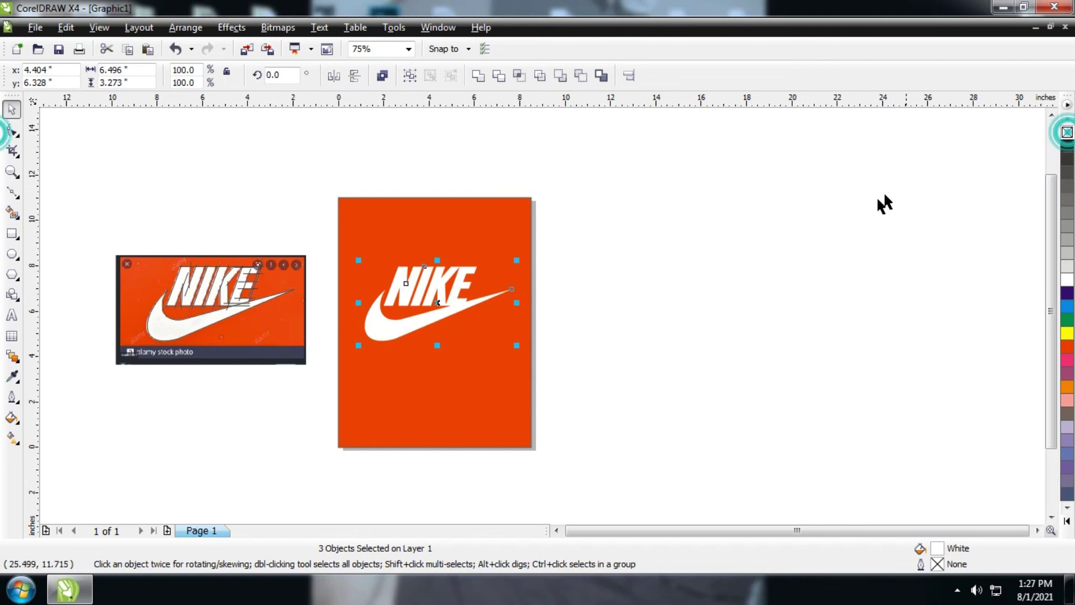
left_click(873, 199)
Step: Group the three white logo pieces and centre the group on the page
left_click_drag(324, 254, 573, 372)
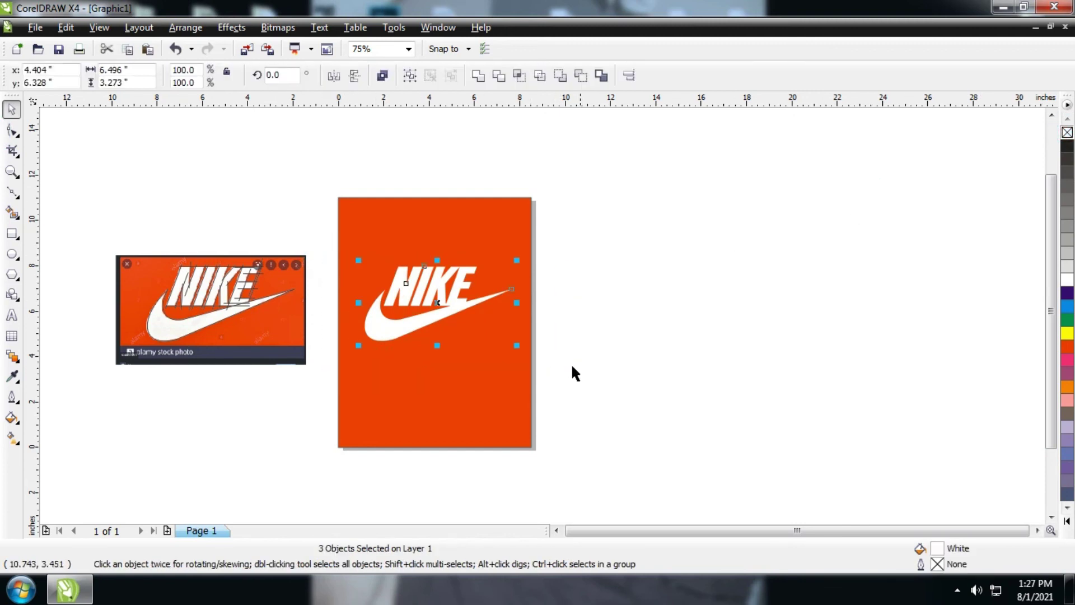
key("ctrl+g")
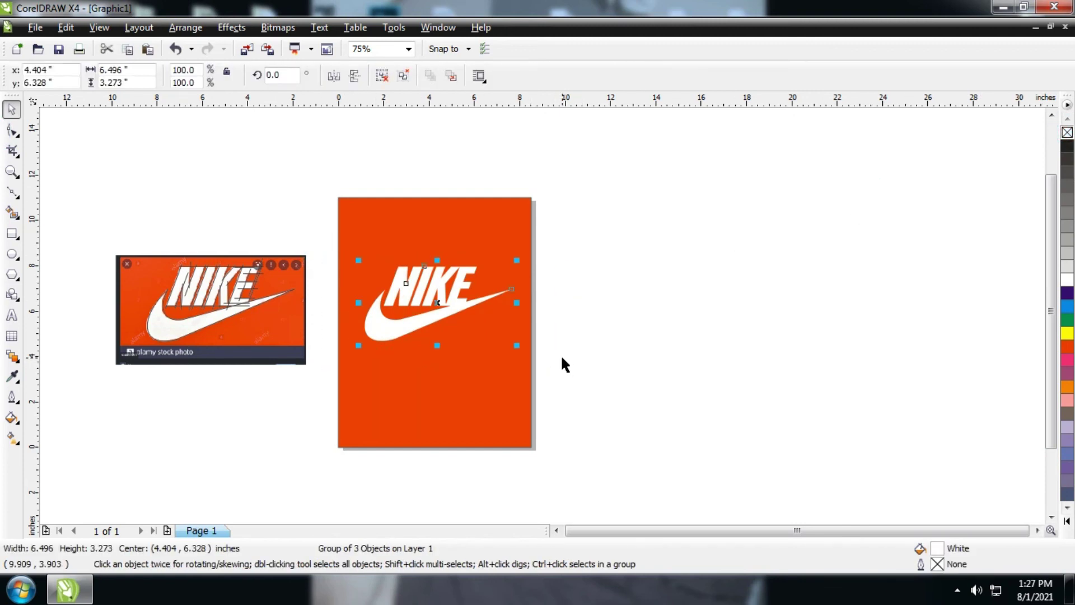
key("p")
Step: Delete the leftover guide lines and swoosh outline lying over the reference bitmap
key("z")
left_click_drag(125, 180, 618, 473)
left_click(12, 110)
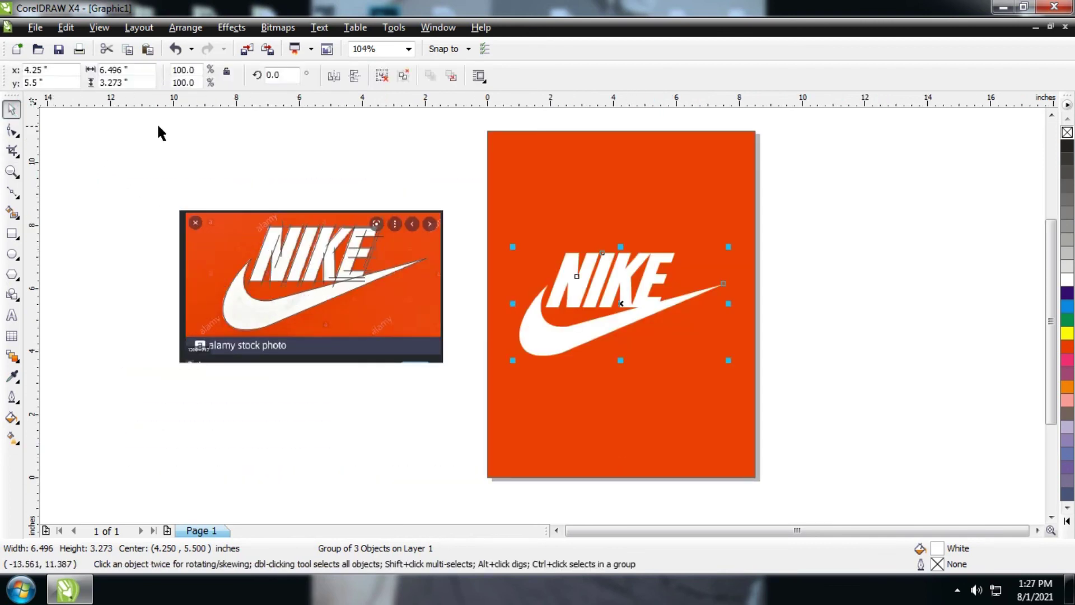
left_click(157, 126)
left_click_drag(176, 192, 462, 379)
left_click(458, 373)
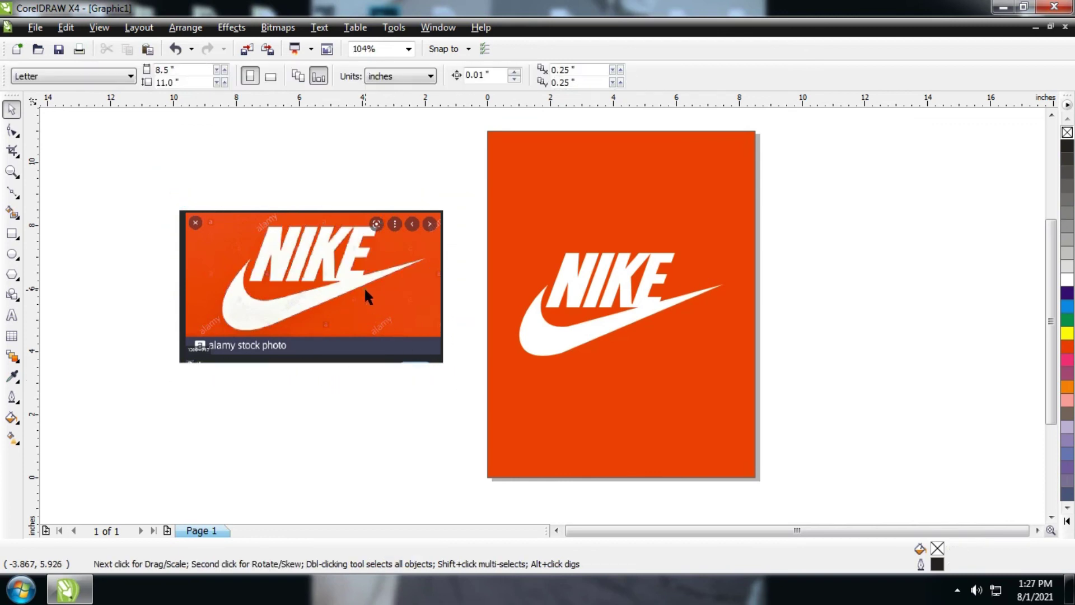
Step: Unlock the reference bitmap, delete it and fit the whole page in view
right_click(364, 287)
left_click(400, 301)
left_click(398, 187)
left_click(390, 285)
key("Delete")
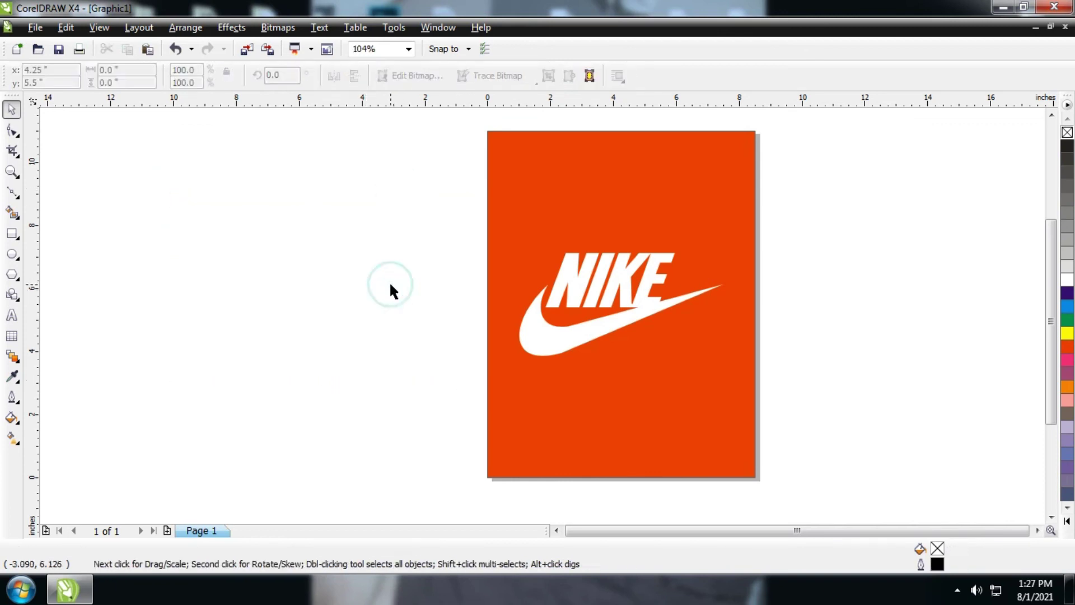
key("shift+F4")
left_click(747, 311)
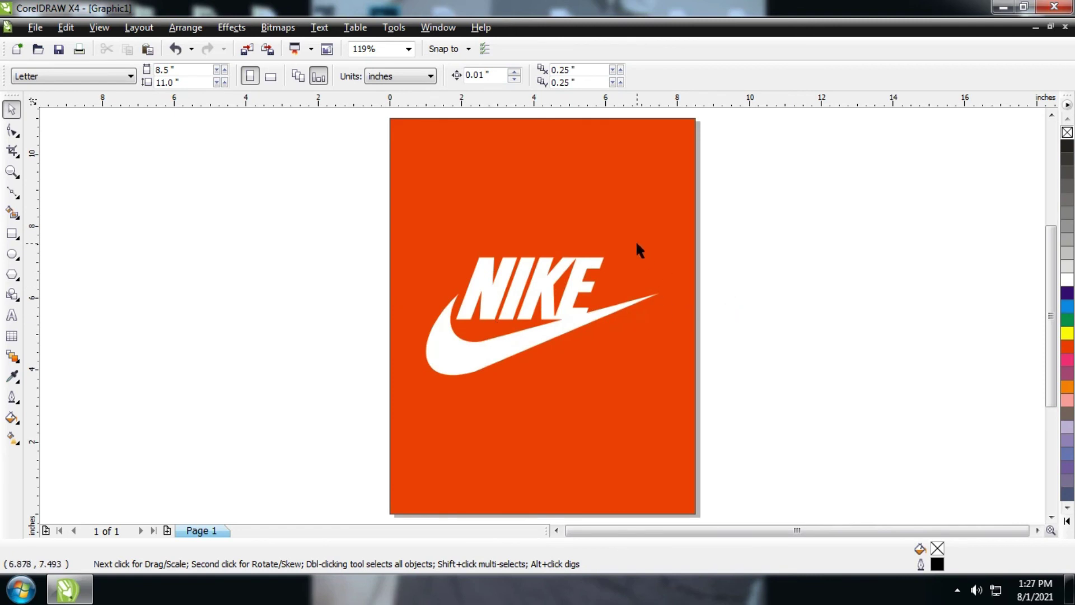